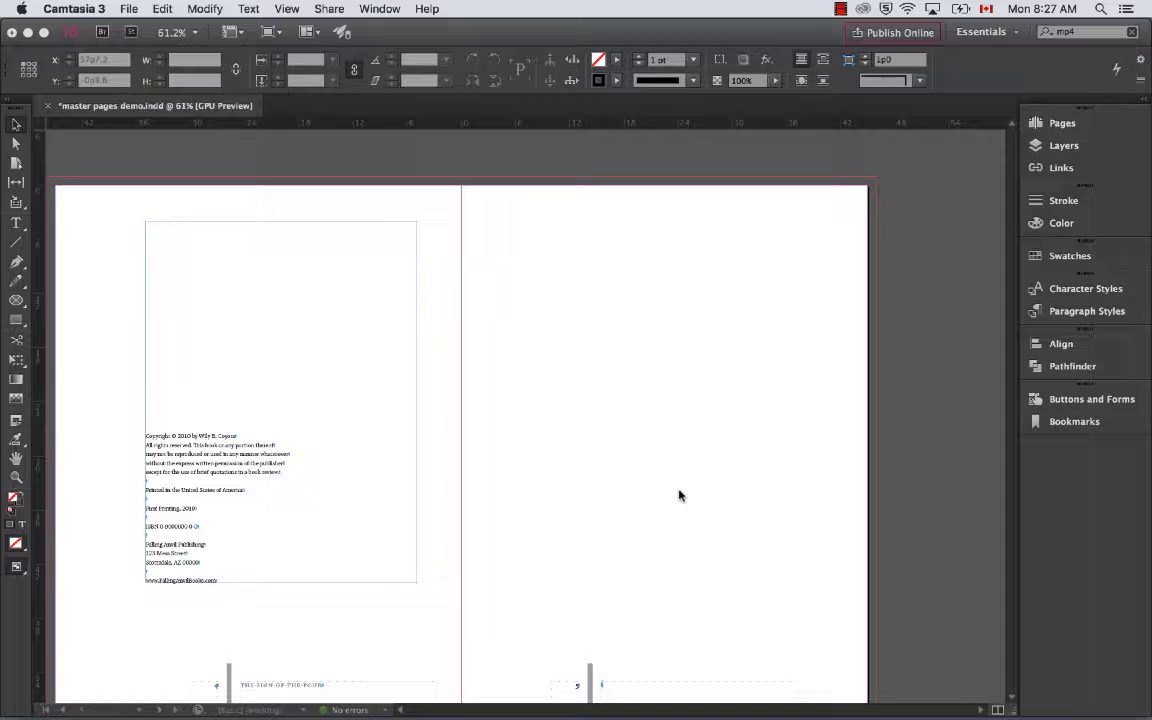
Step: Check which paragraph styles are applied to the Chapter I line and the title "The Science of Deduction"
{"action": "scroll", "coordinate": [679, 495], "scroll_direction": "down", "scroll_amount": 10}
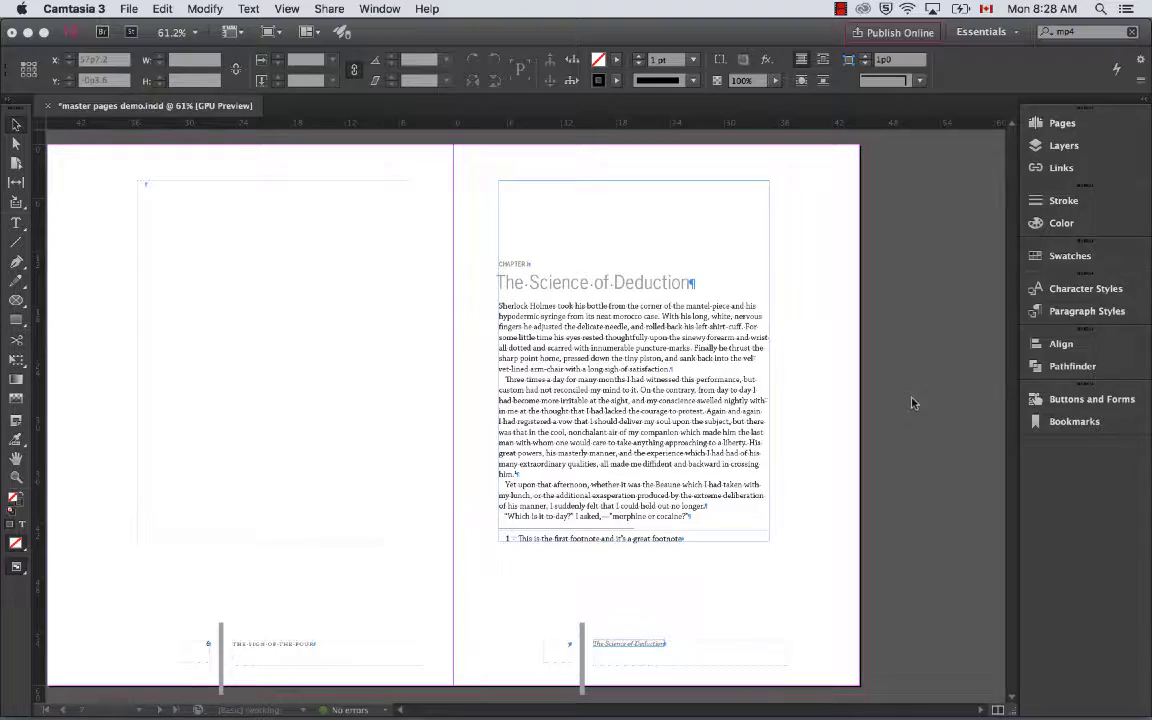
{"action": "left_click", "coordinate": [1080, 313]}
{"action": "left_click", "coordinate": [1080, 313]}
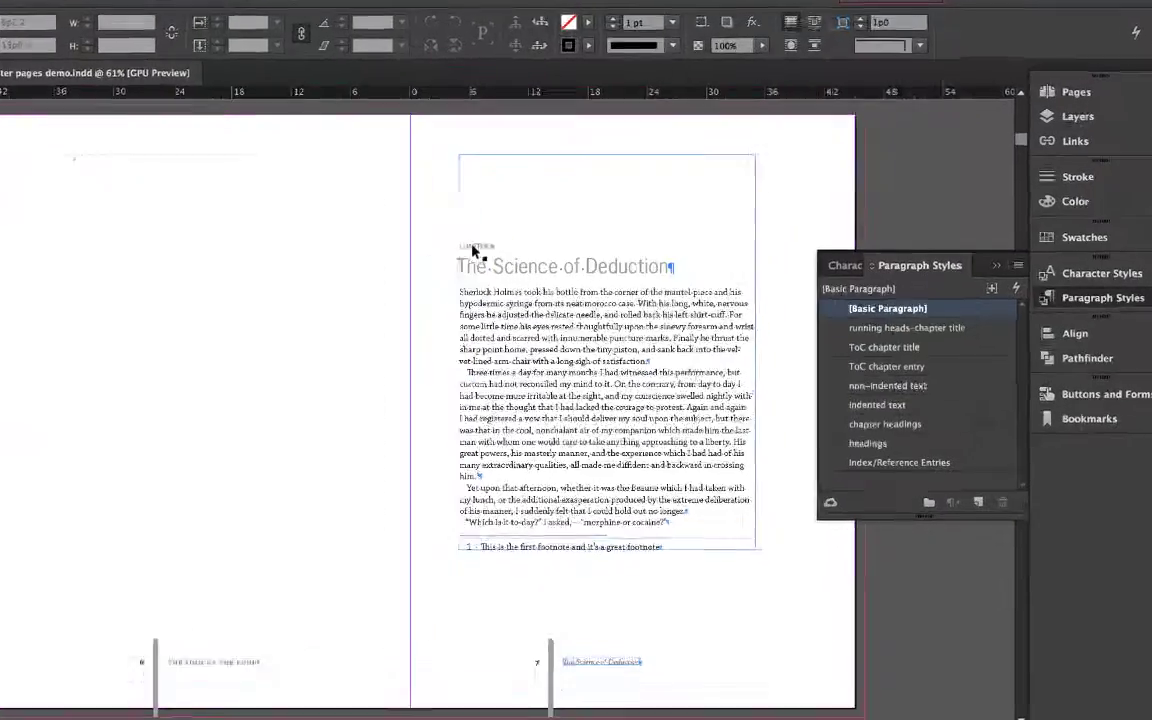
{"action": "left_click", "coordinate": [473, 248]}
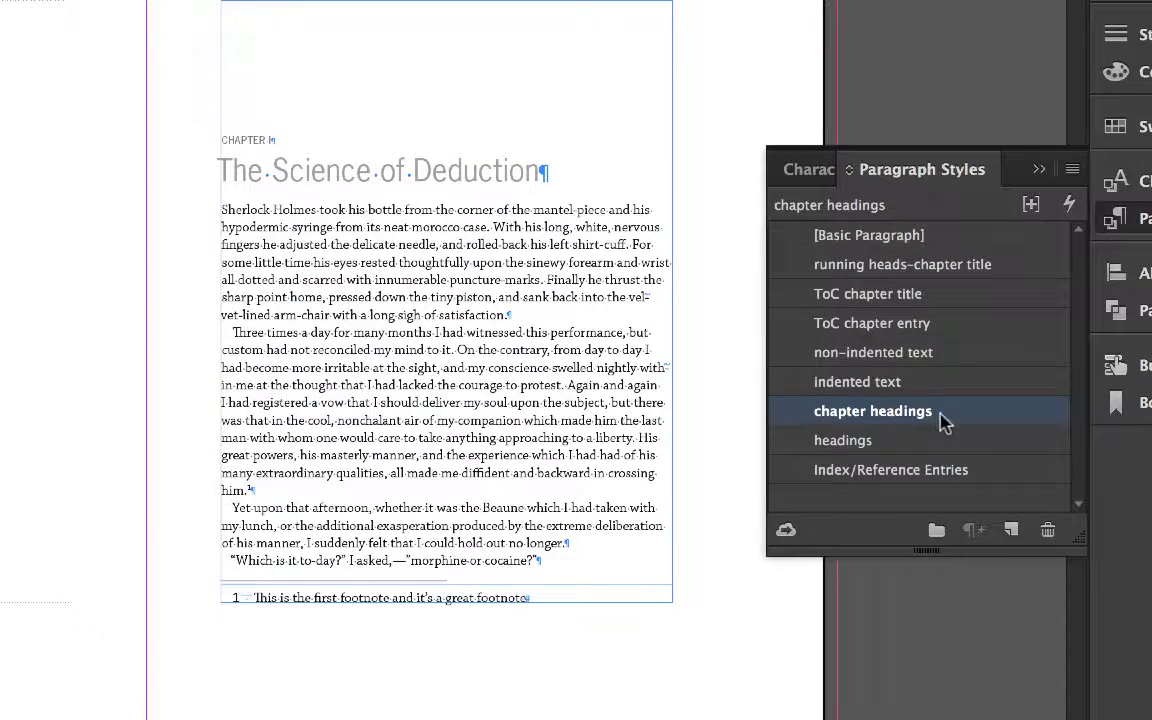
{"action": "left_click", "coordinate": [366, 172]}
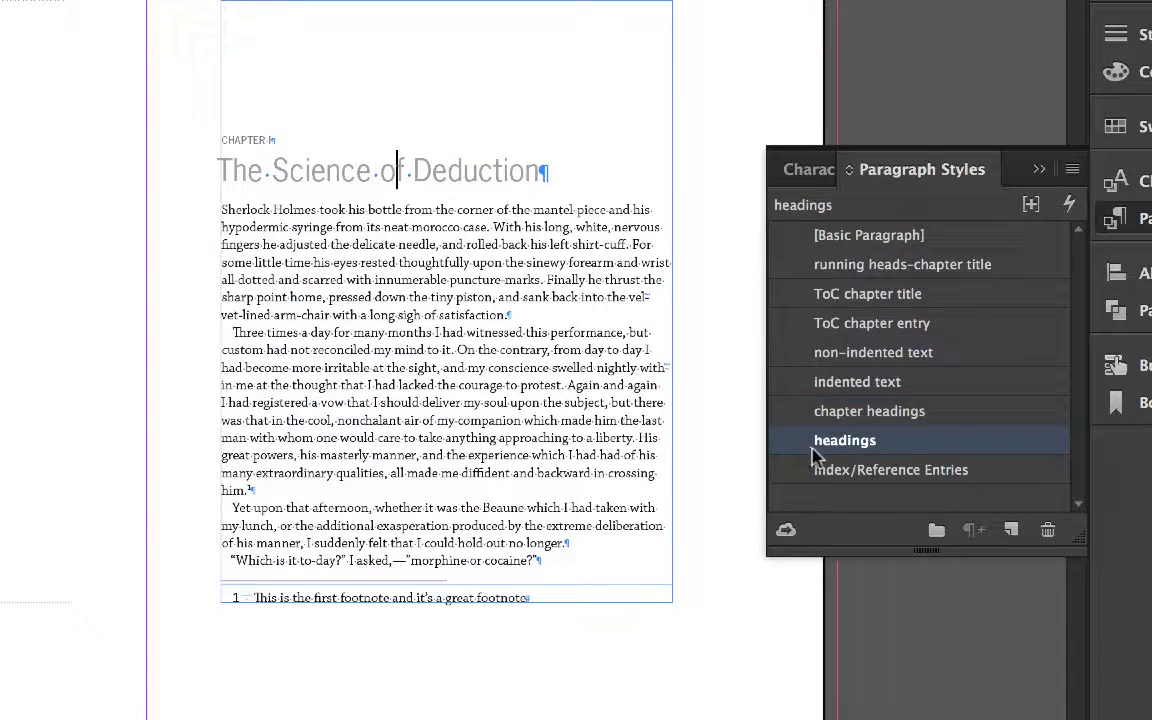
{"action": "scroll", "coordinate": [602, 412], "scroll_direction": "down", "scroll_amount": 10}
{"action": "scroll", "coordinate": [603, 413], "scroll_direction": "down", "scroll_amount": 15}
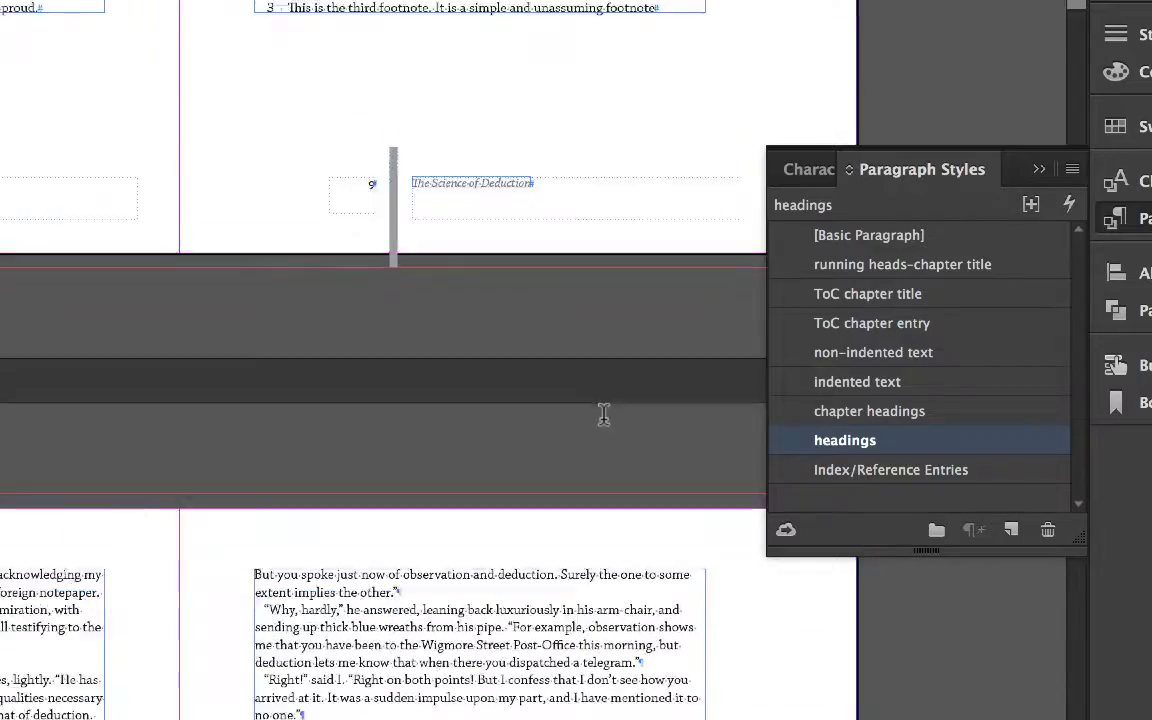
{"action": "scroll", "coordinate": [603, 413], "scroll_direction": "down", "scroll_amount": 5}
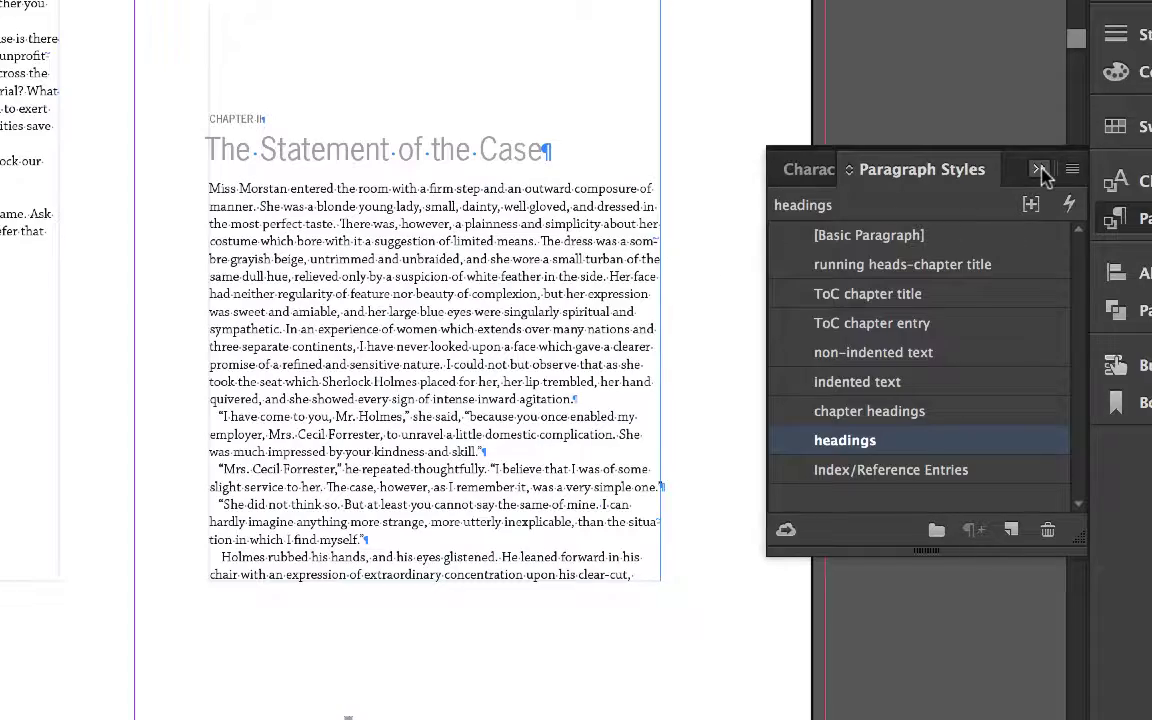
{"action": "left_click", "coordinate": [1041, 170]}
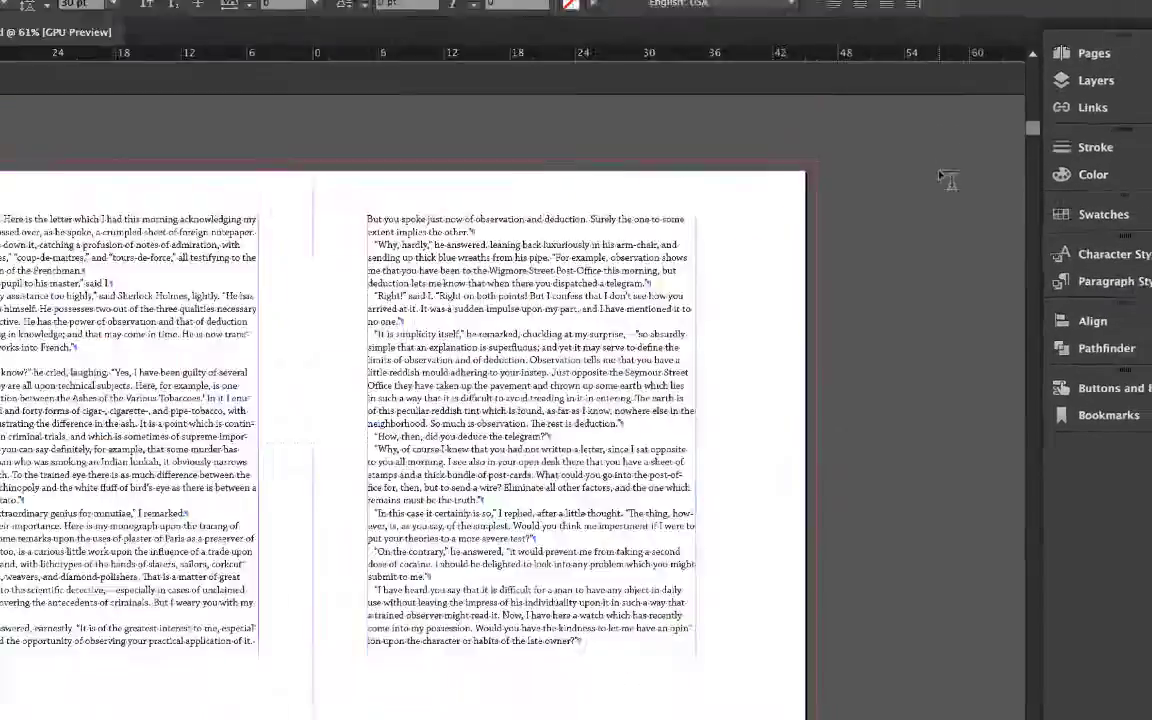
Step: Create a table of contents style named "new ToC sign of the four" and set its title's style to headings
{"action": "scroll", "coordinate": [942, 227], "scroll_direction": "up", "scroll_amount": 15}
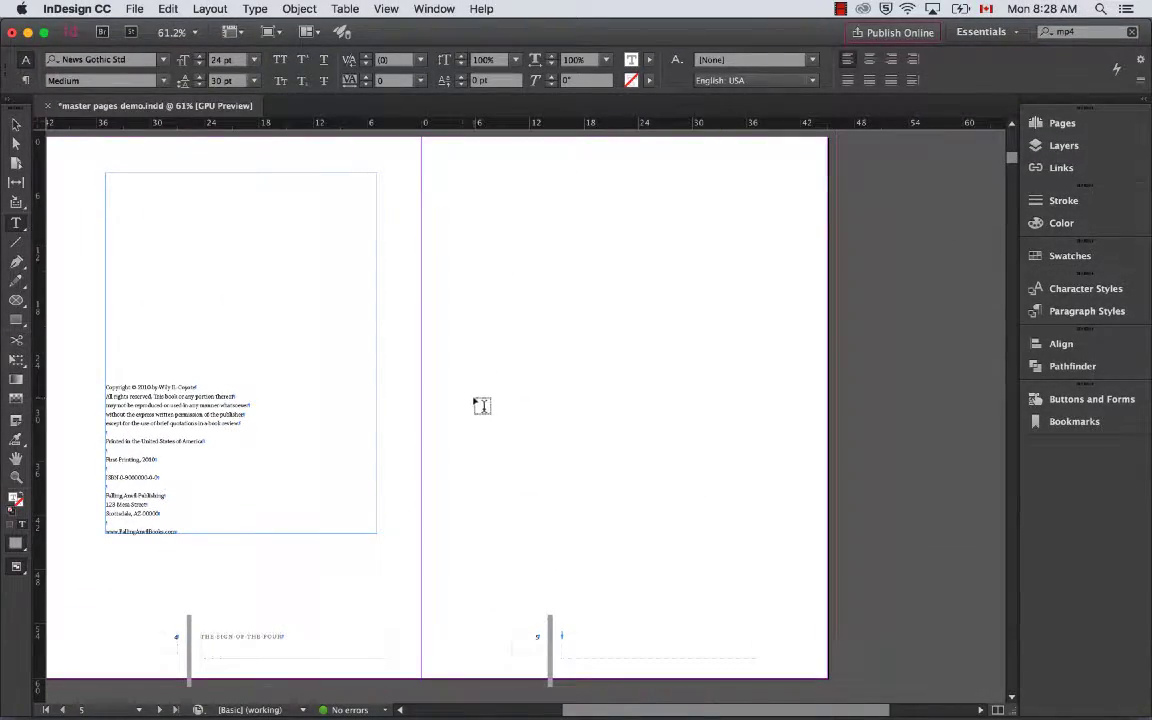
{"action": "left_click", "coordinate": [212, 10]}
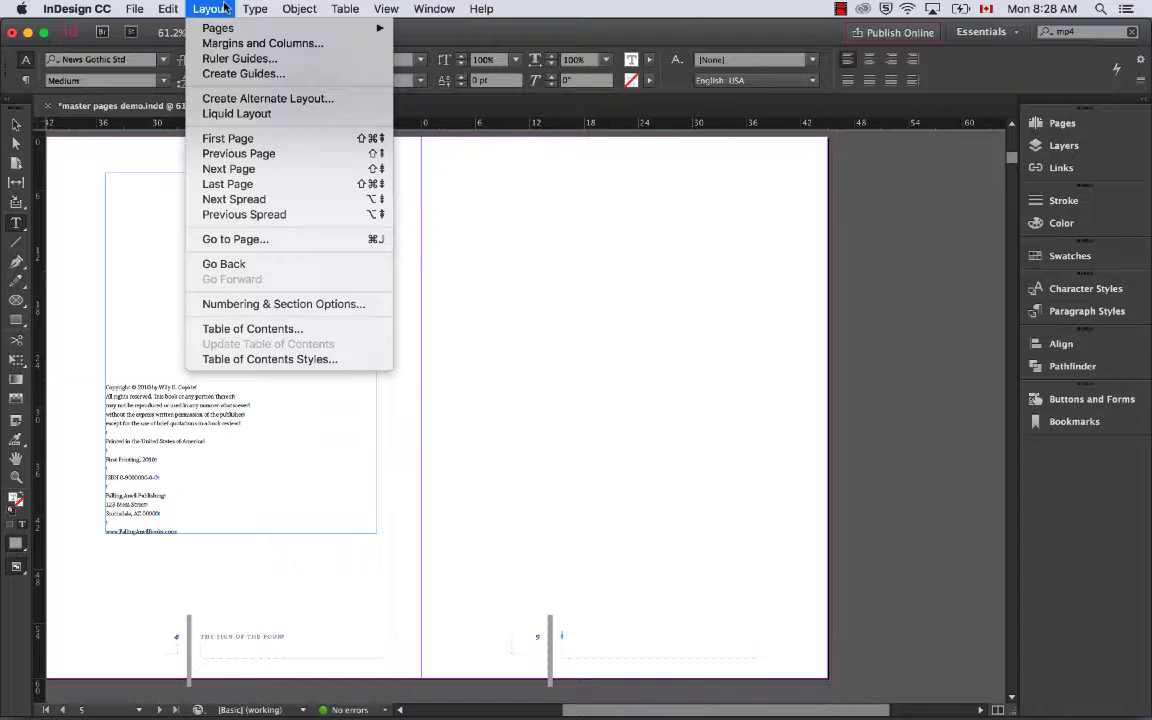
{"action": "left_click", "coordinate": [214, 360]}
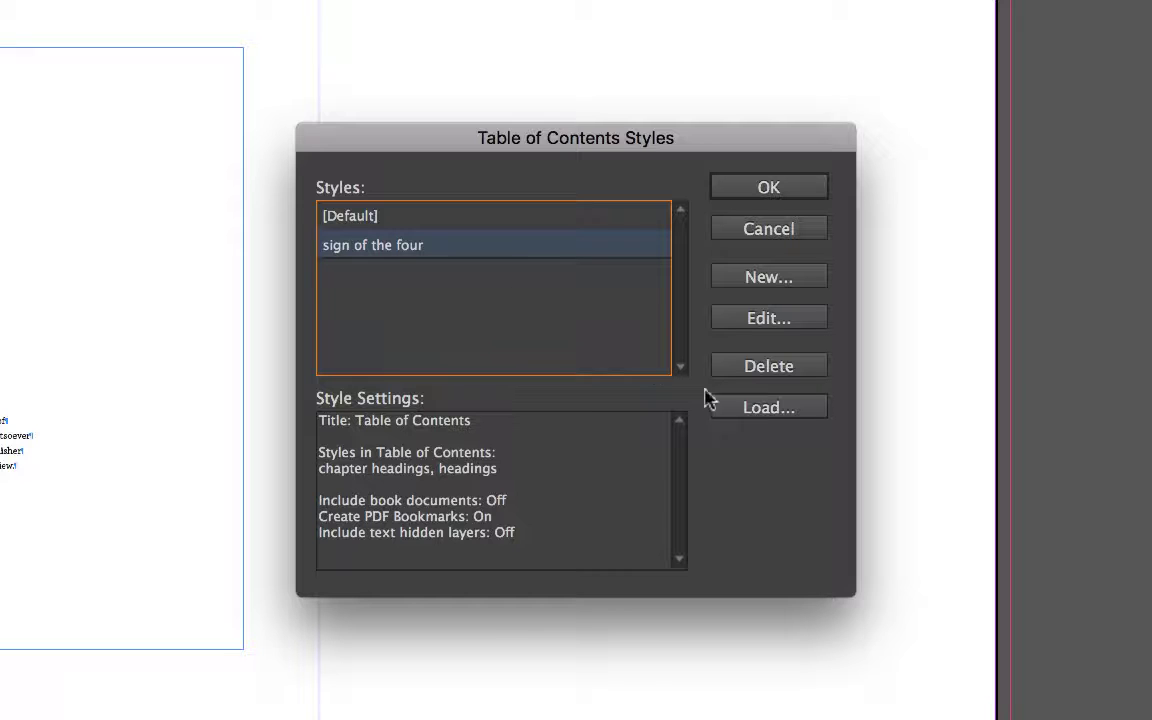
{"action": "left_click", "coordinate": [757, 278]}
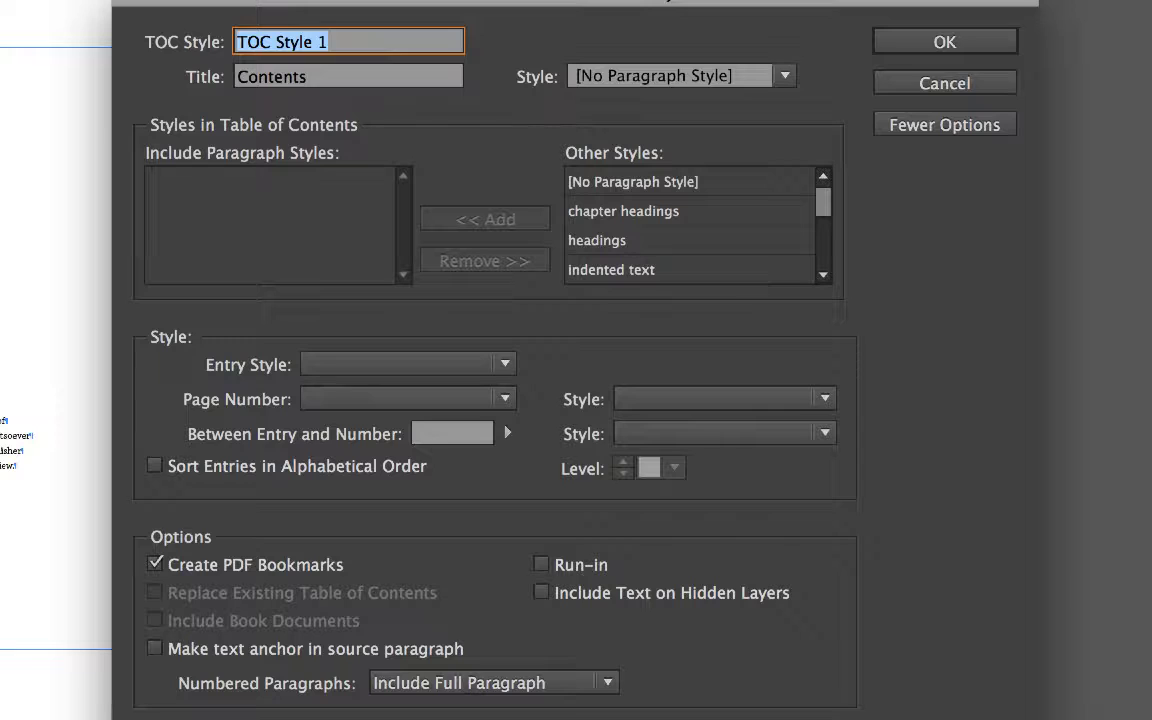
{"action": "type", "text": "new TO"}
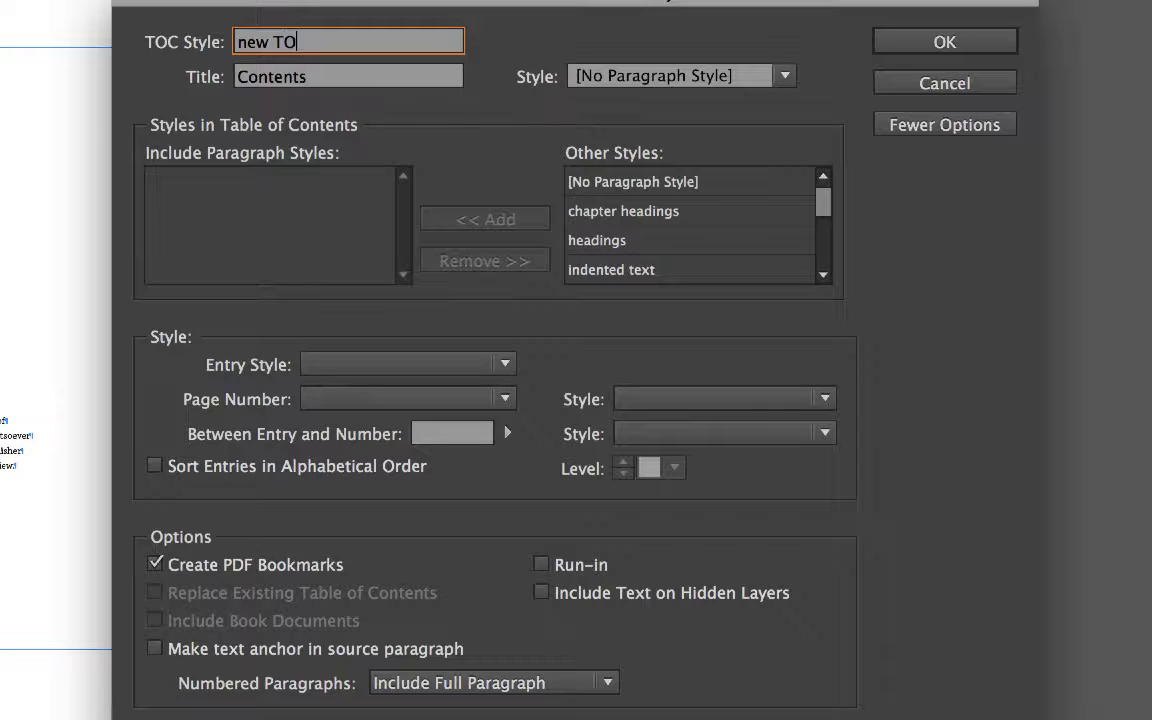
{"action": "key", "text": "BackSpace"}
{"action": "type", "text": "oC sign of the four"}
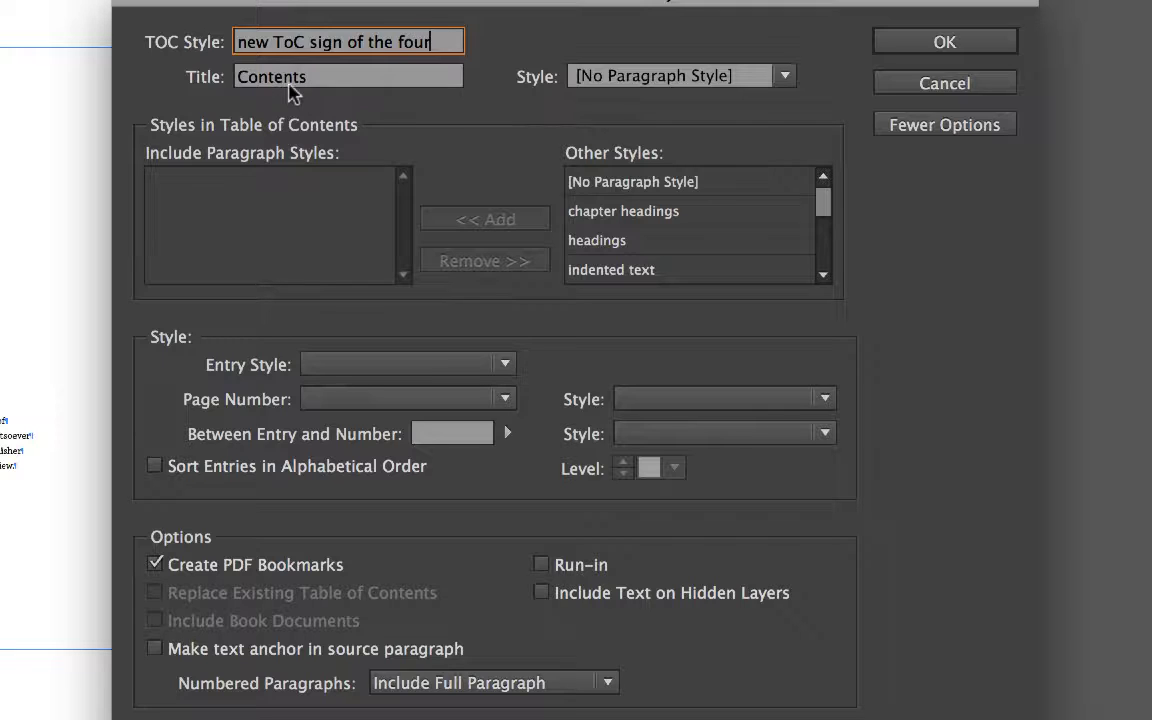
{"action": "left_click", "coordinate": [667, 78]}
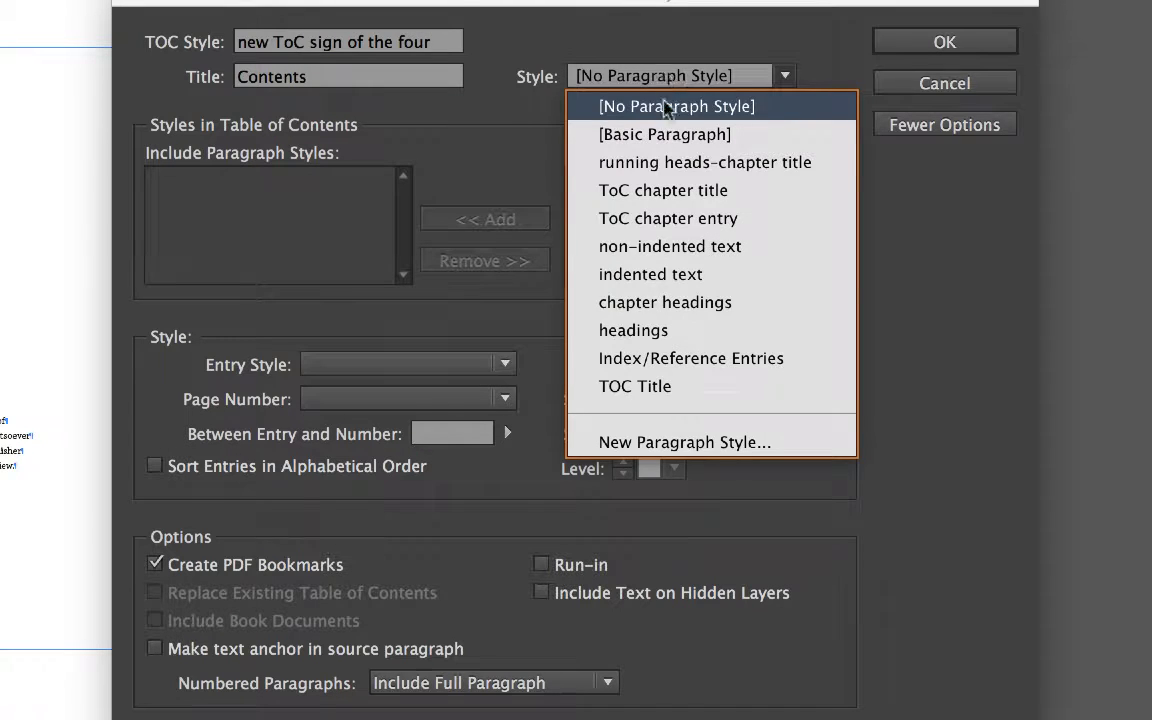
{"action": "left_click", "coordinate": [636, 333]}
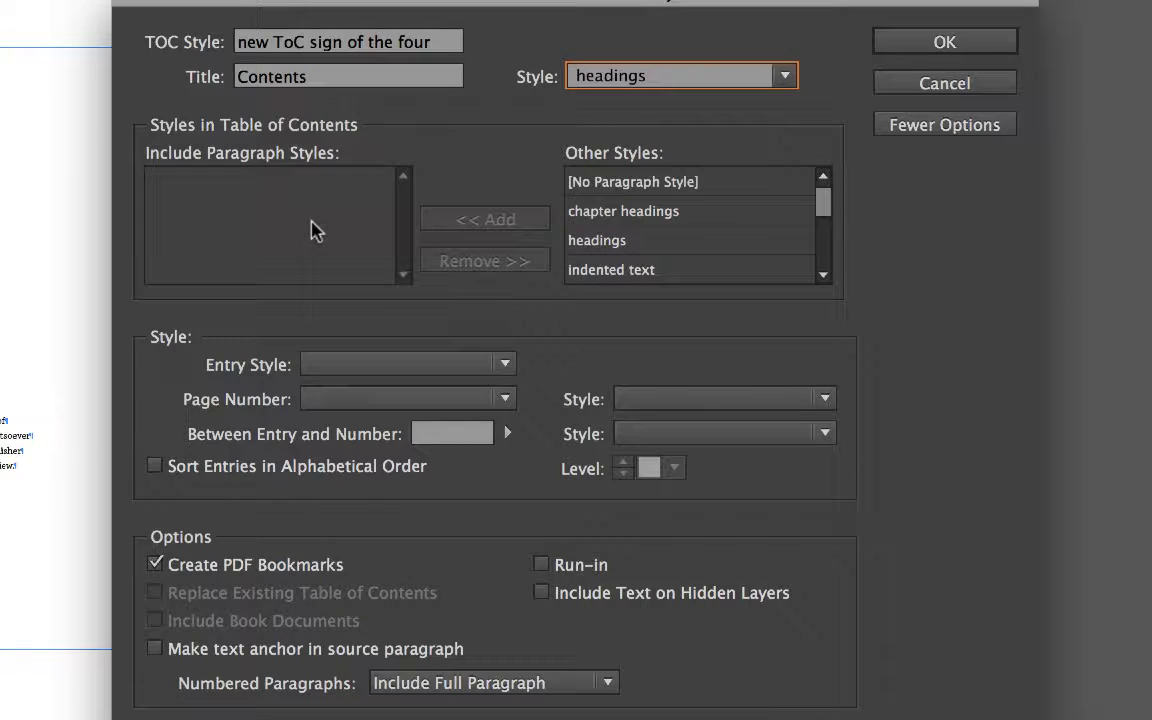
Step: Include the chapter headings and headings paragraph styles in the table of contents
{"action": "left_click", "coordinate": [604, 216]}
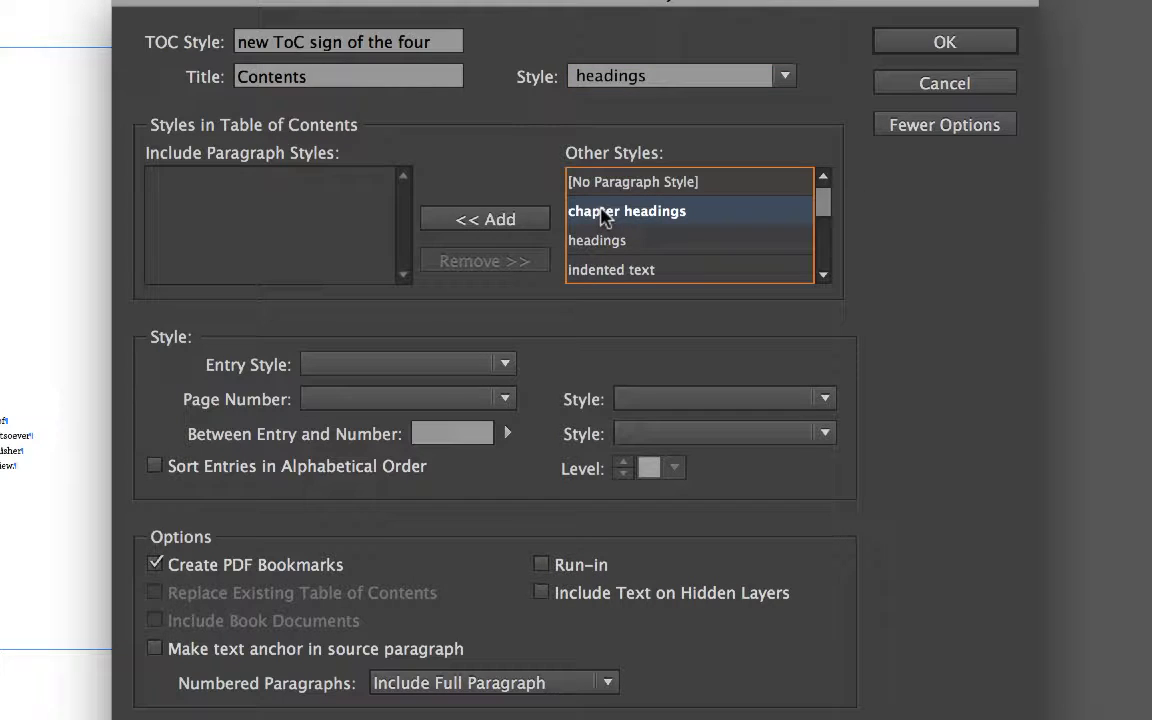
{"action": "left_click", "coordinate": [495, 219]}
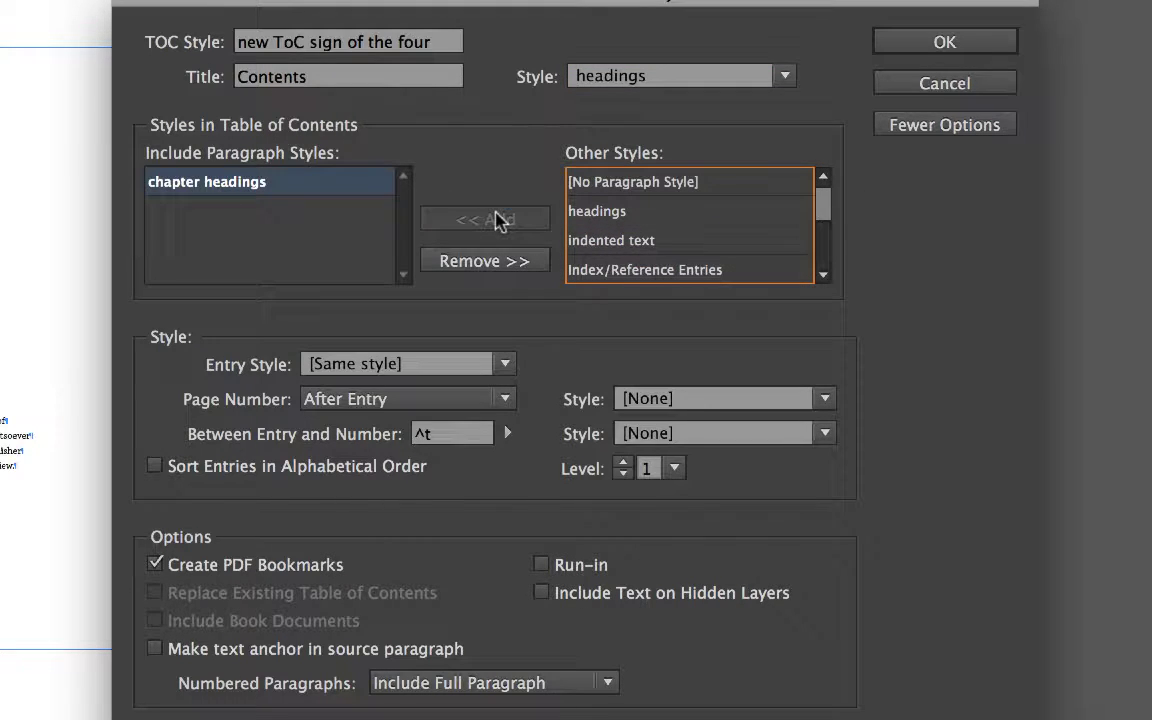
{"action": "left_click", "coordinate": [604, 216]}
{"action": "left_click", "coordinate": [517, 221]}
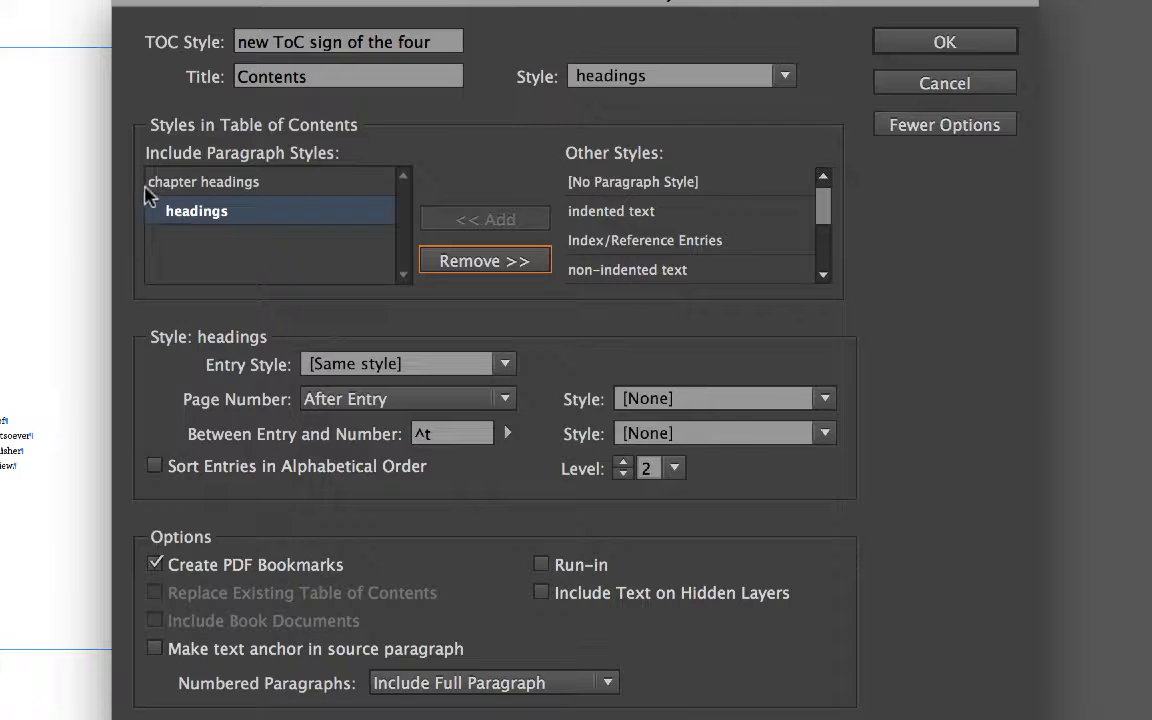
Step: For chapter headings, set the entry style to ToC chapter entry and use a spaced em dash between entry and number
{"action": "left_click", "coordinate": [238, 189]}
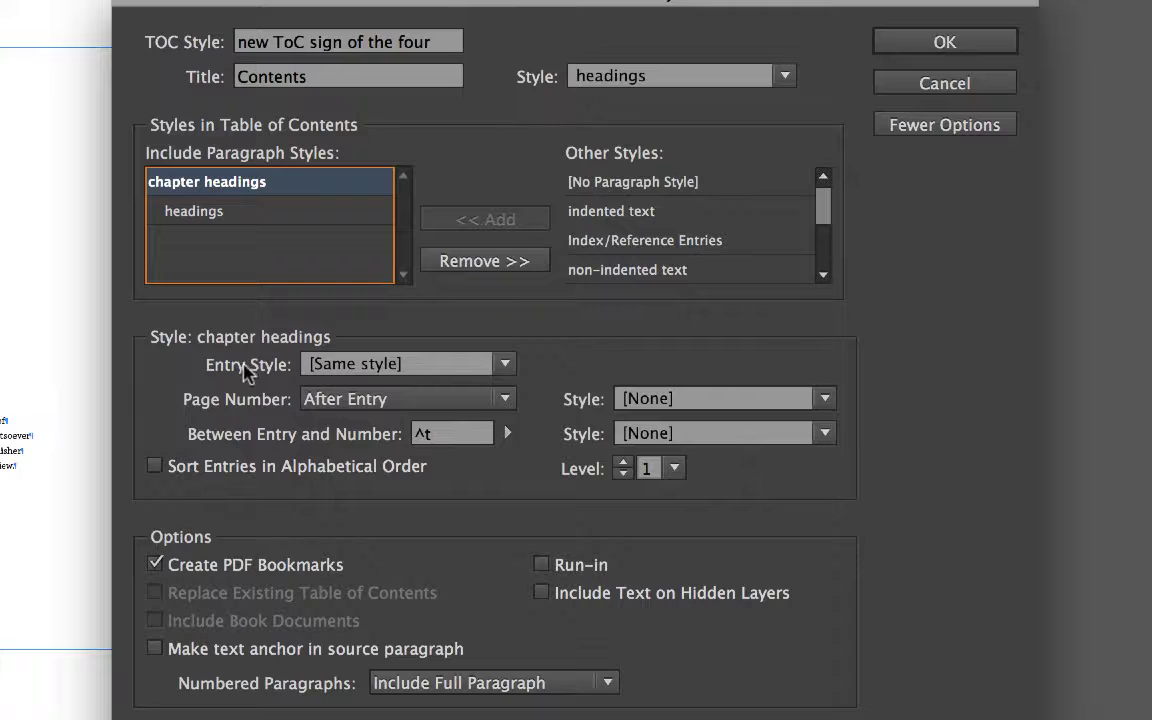
{"action": "left_click", "coordinate": [508, 364]}
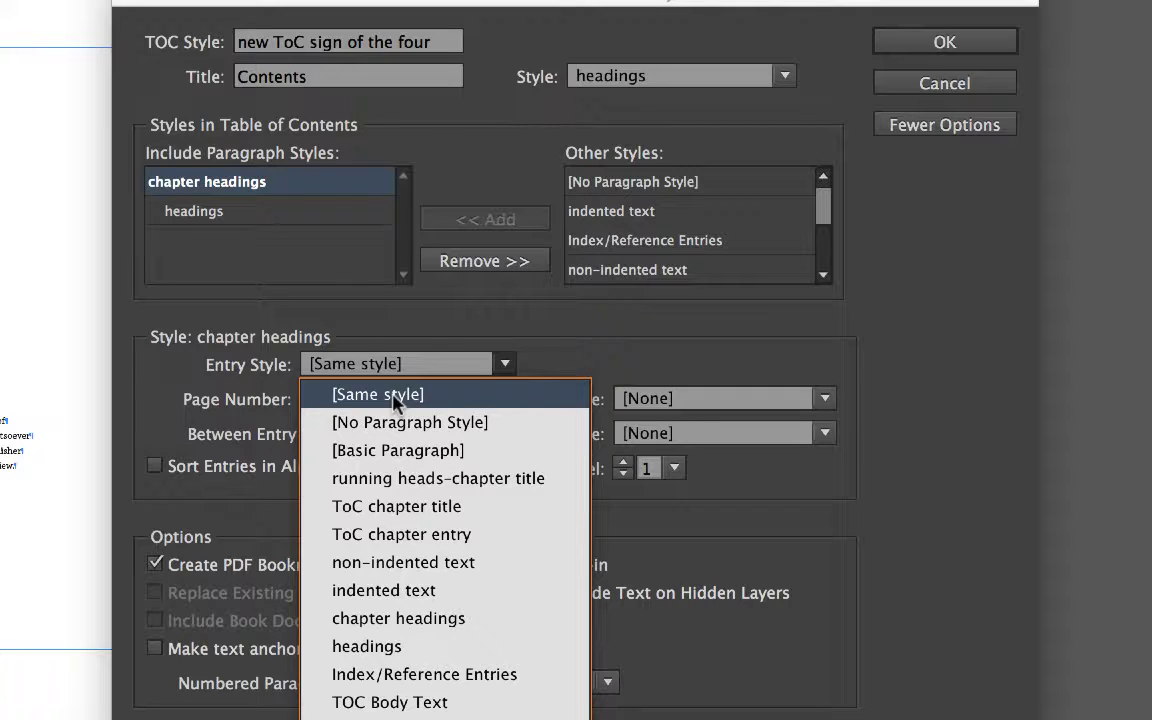
{"action": "left_click", "coordinate": [375, 536]}
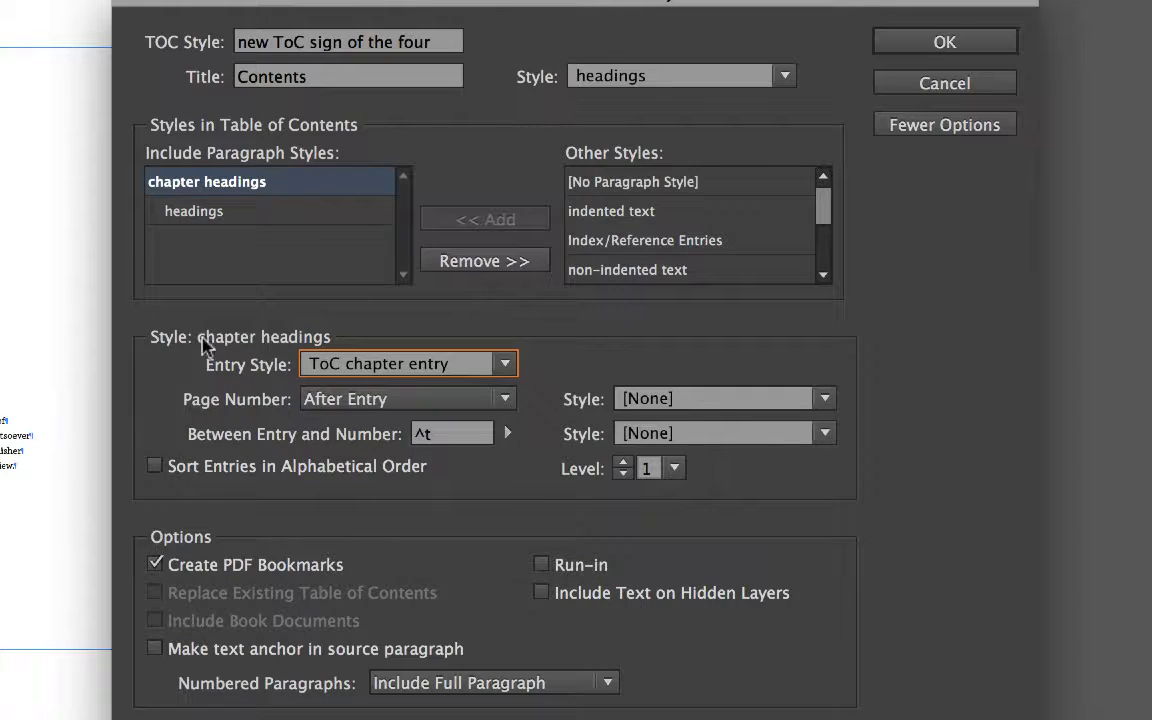
{"action": "left_click", "coordinate": [465, 434]}
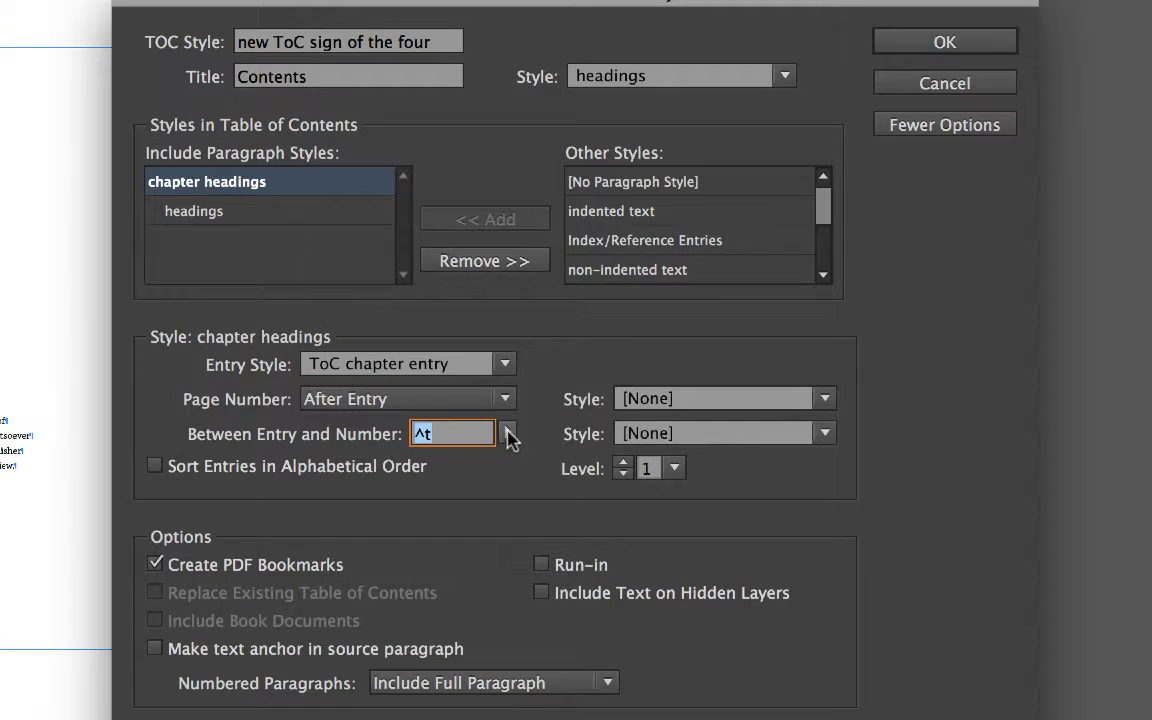
{"action": "left_click", "coordinate": [507, 434]}
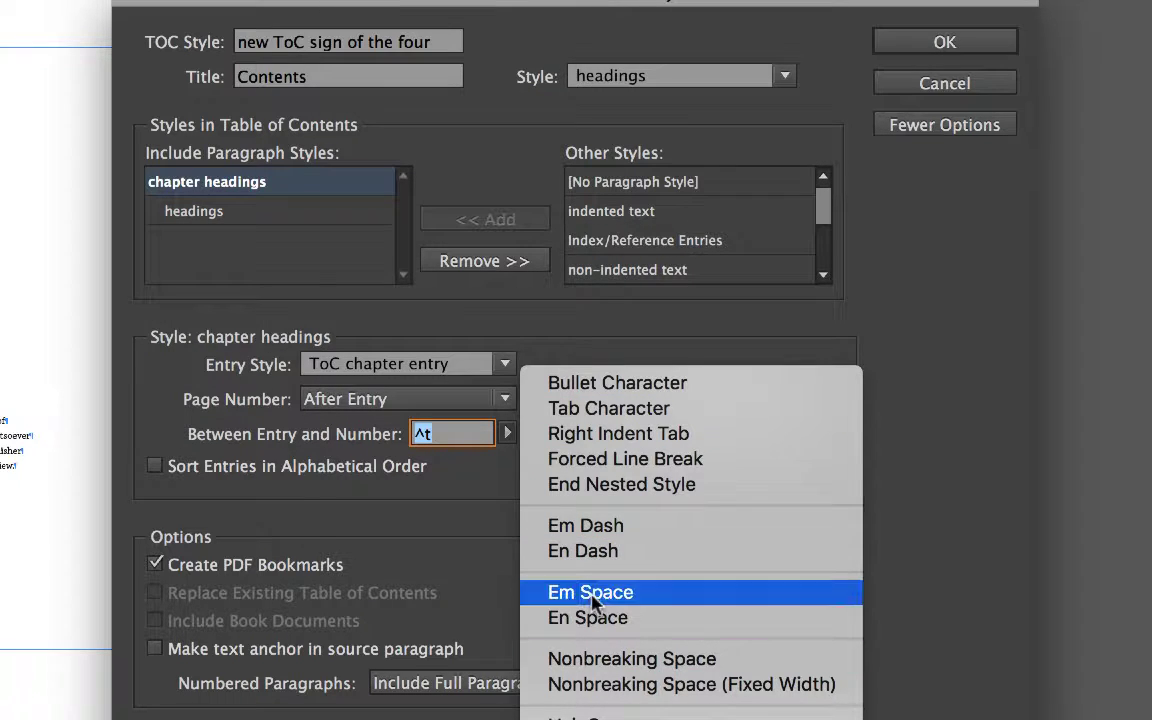
{"action": "left_click", "coordinate": [468, 440]}
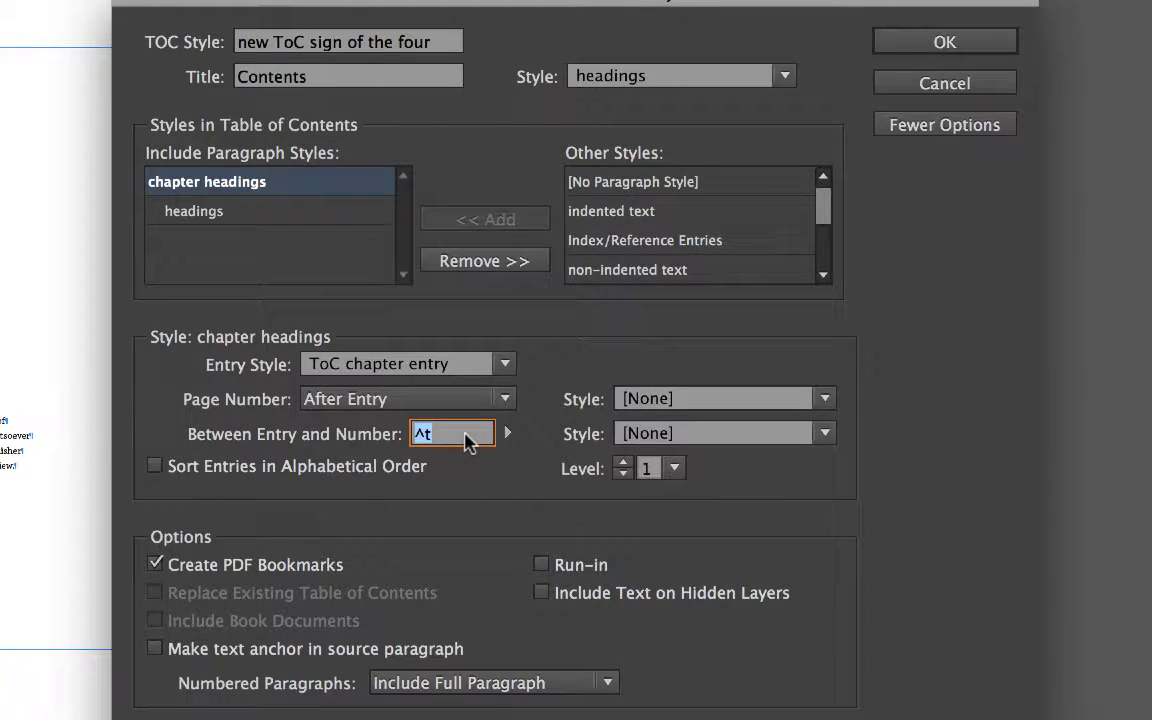
{"action": "key", "text": "BackSpace"}
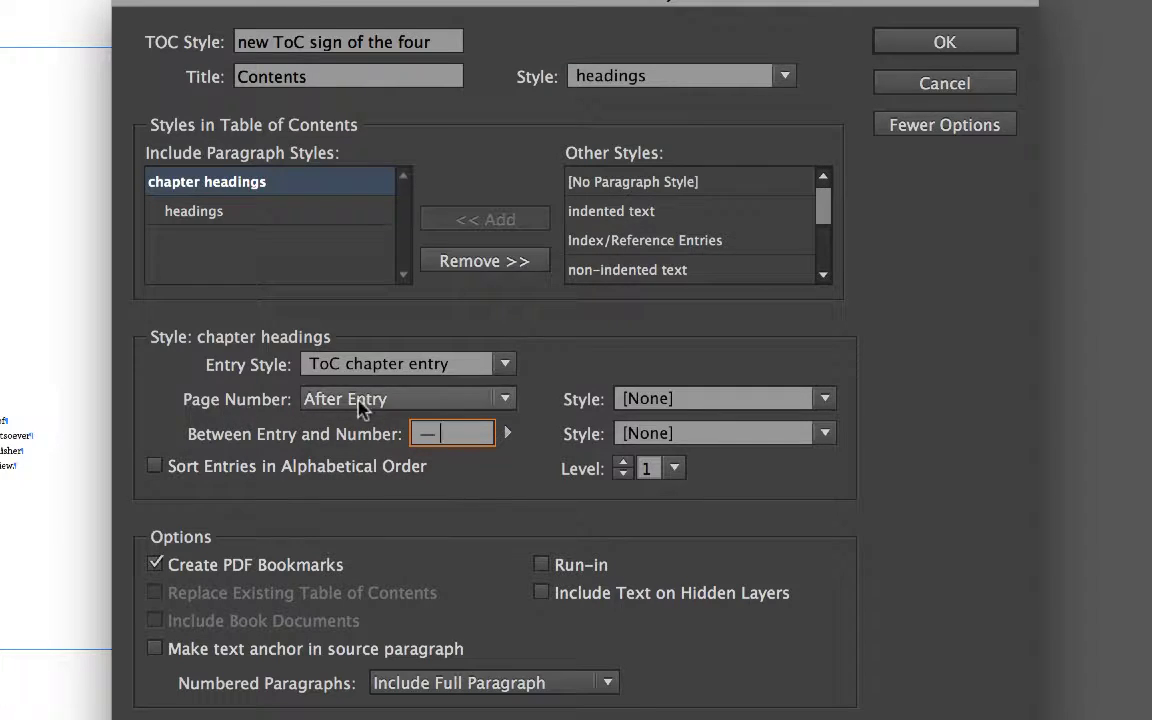
{"action": "left_click", "coordinate": [826, 399]}
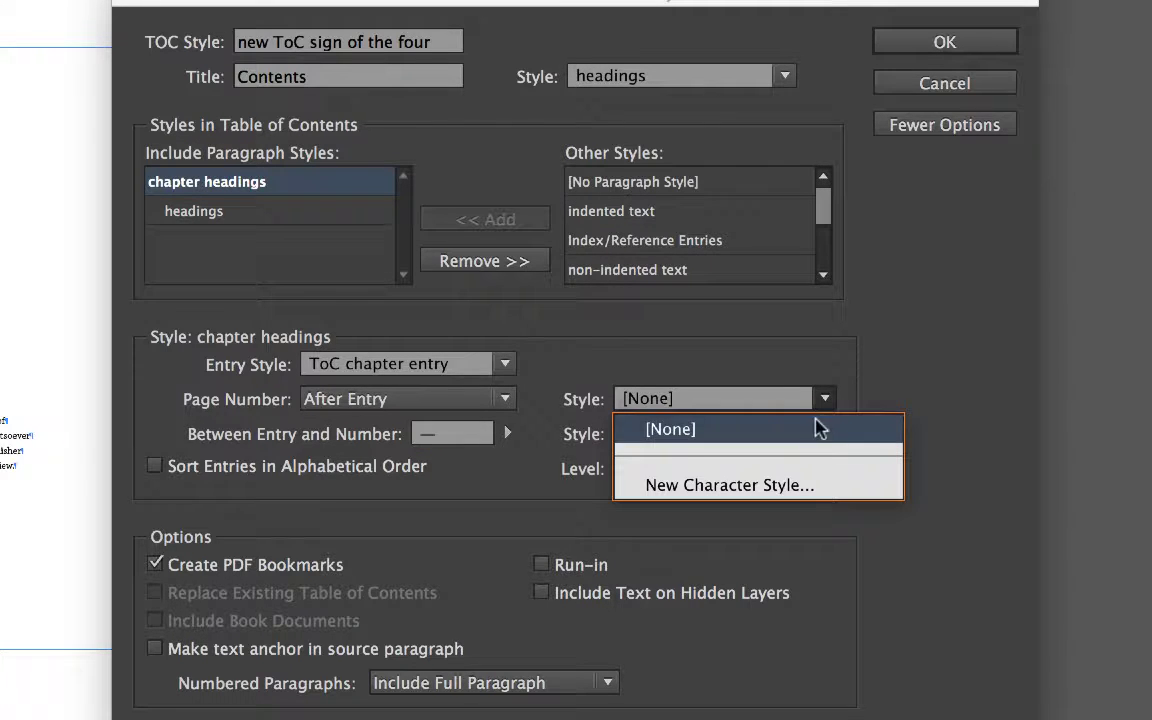
{"action": "left_click", "coordinate": [855, 383]}
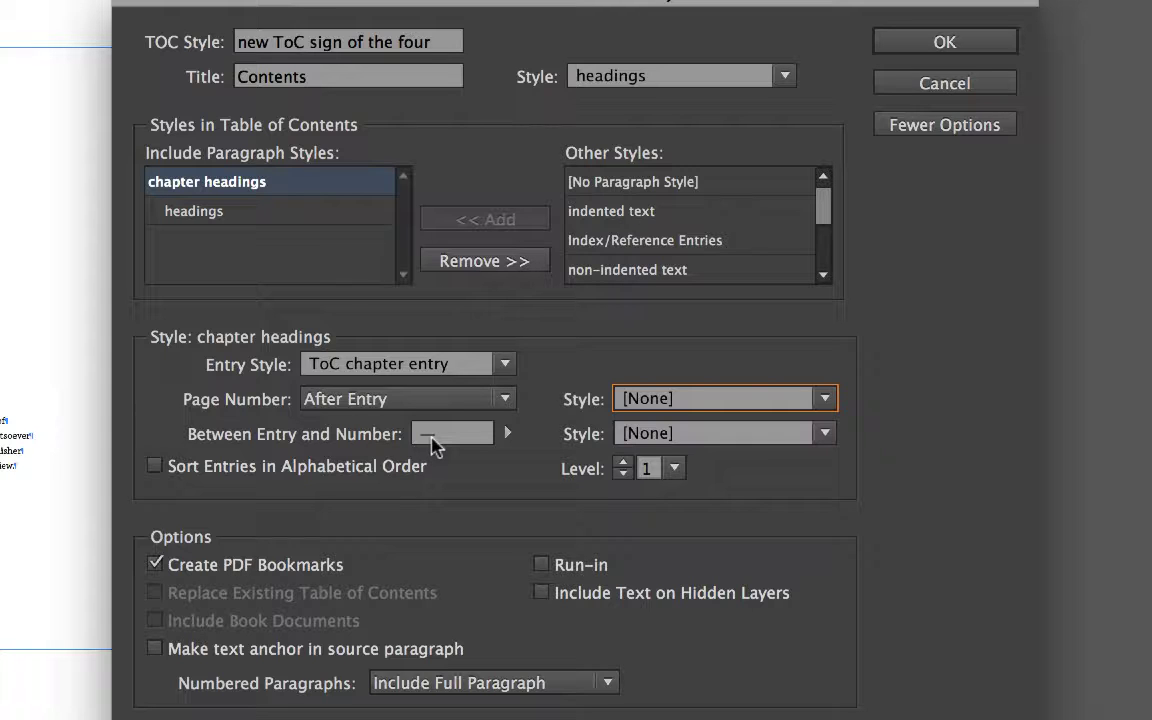
{"action": "left_click", "coordinate": [825, 434]}
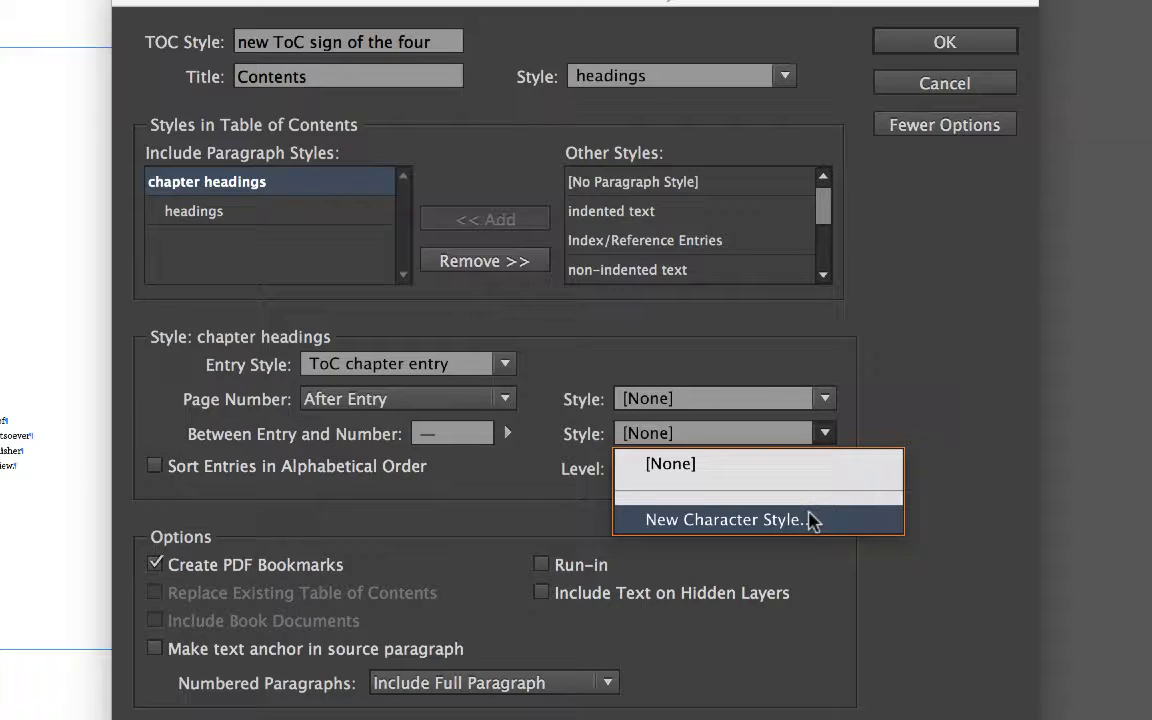
{"action": "left_click", "coordinate": [918, 405]}
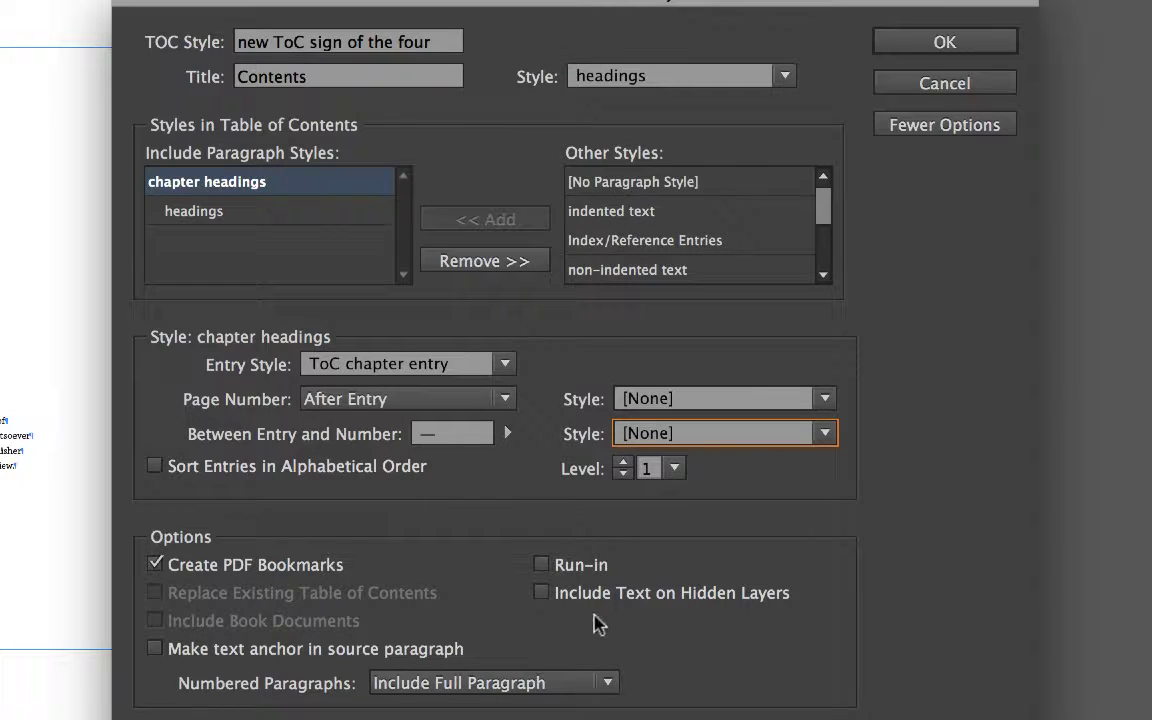
Step: Enable making a text anchor in the source paragraph and set the headings entry style to ToC chapter title
{"action": "left_click", "coordinate": [156, 650]}
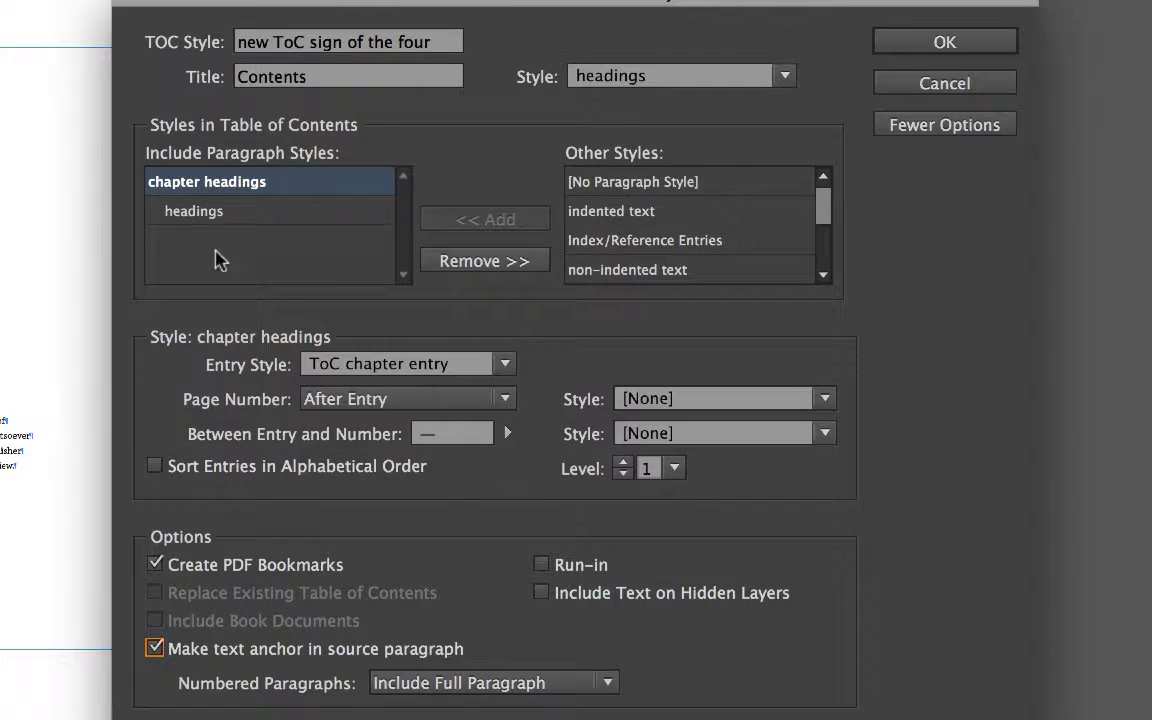
{"action": "left_click", "coordinate": [200, 220]}
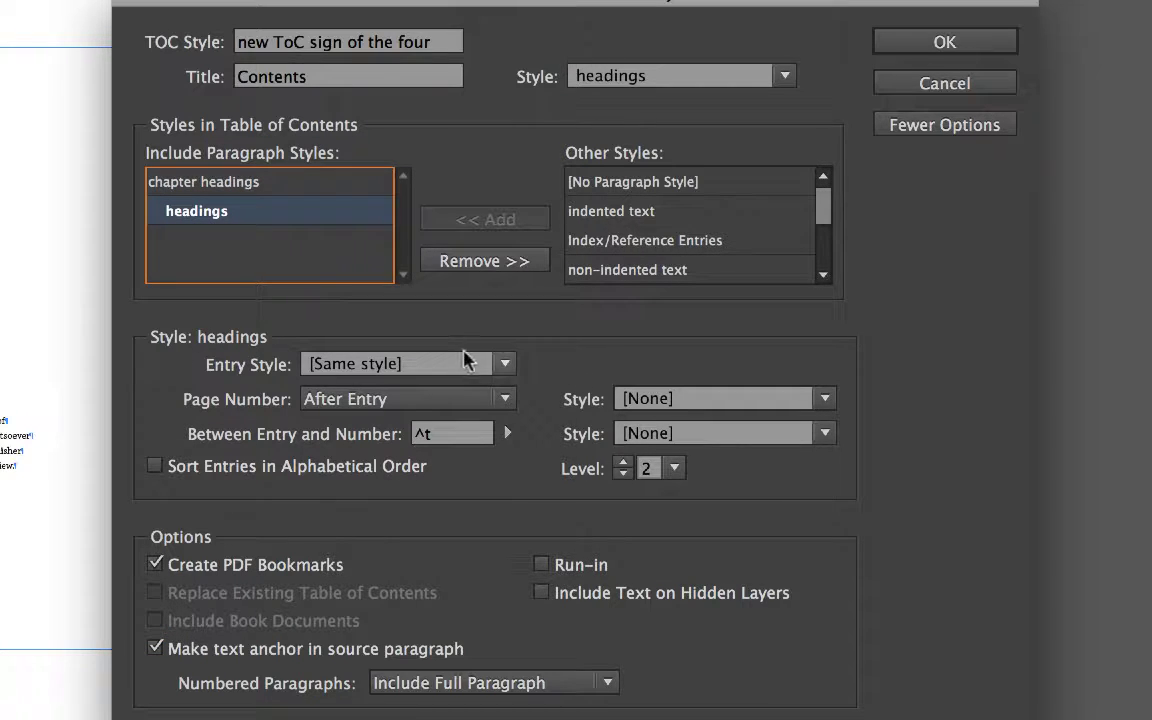
{"action": "left_click", "coordinate": [507, 366]}
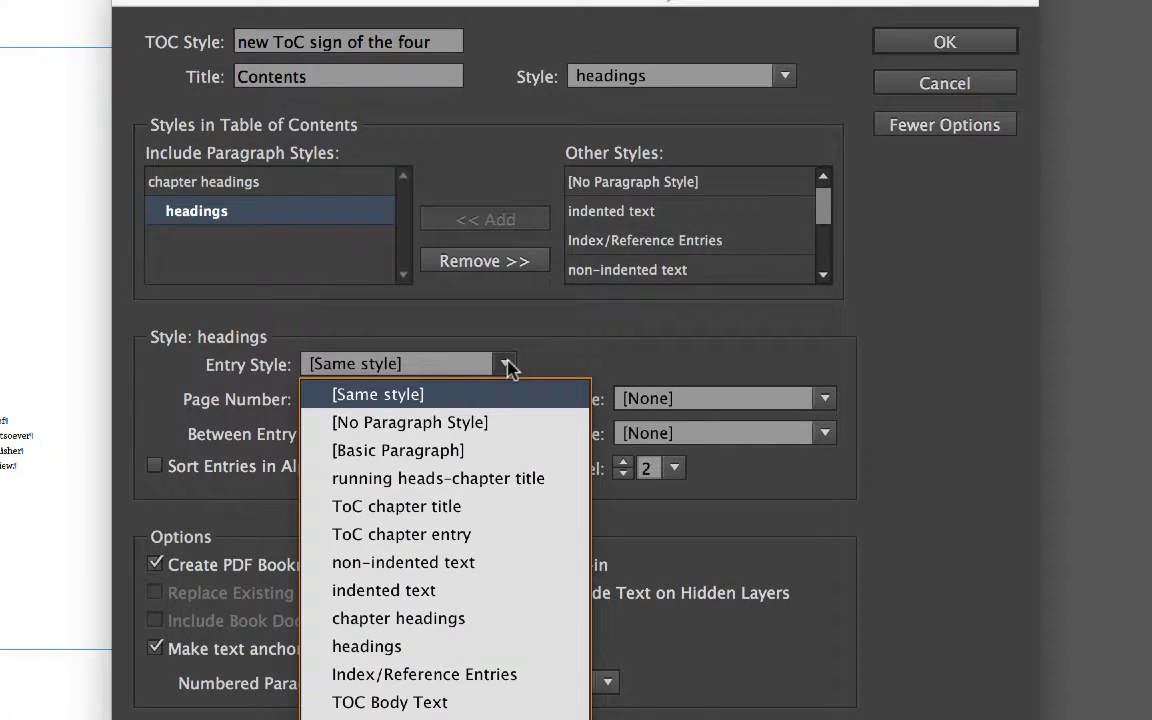
{"action": "left_click", "coordinate": [441, 510]}
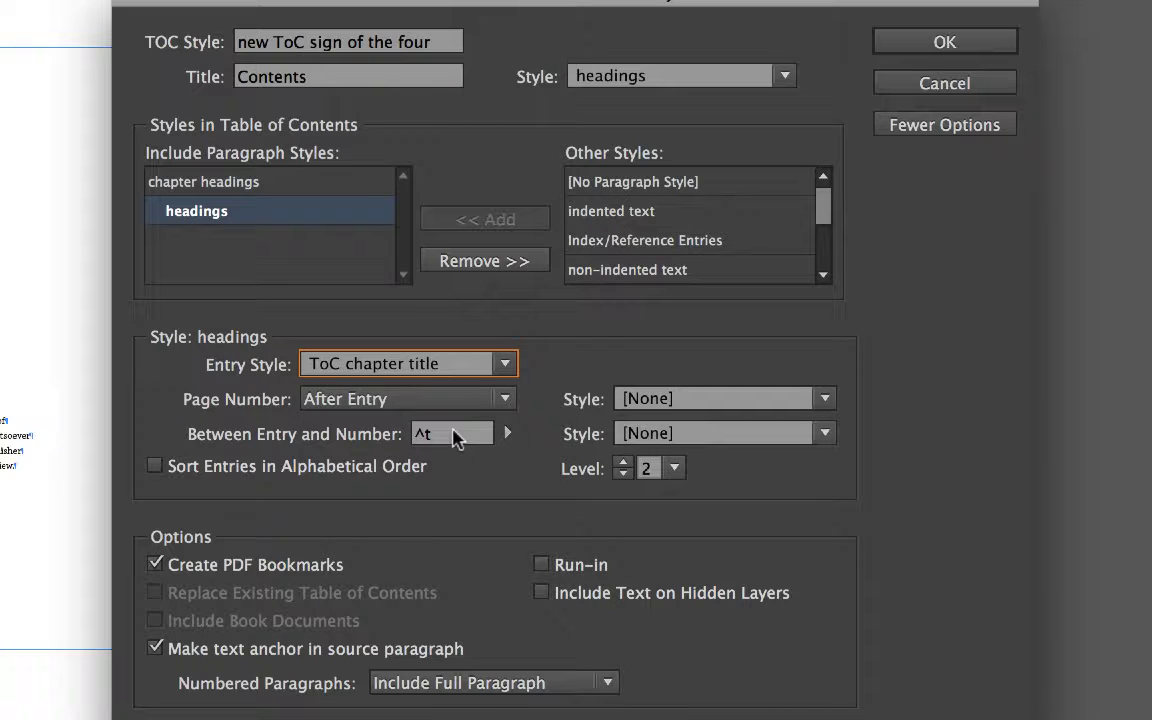
{"action": "left_click", "coordinate": [506, 434]}
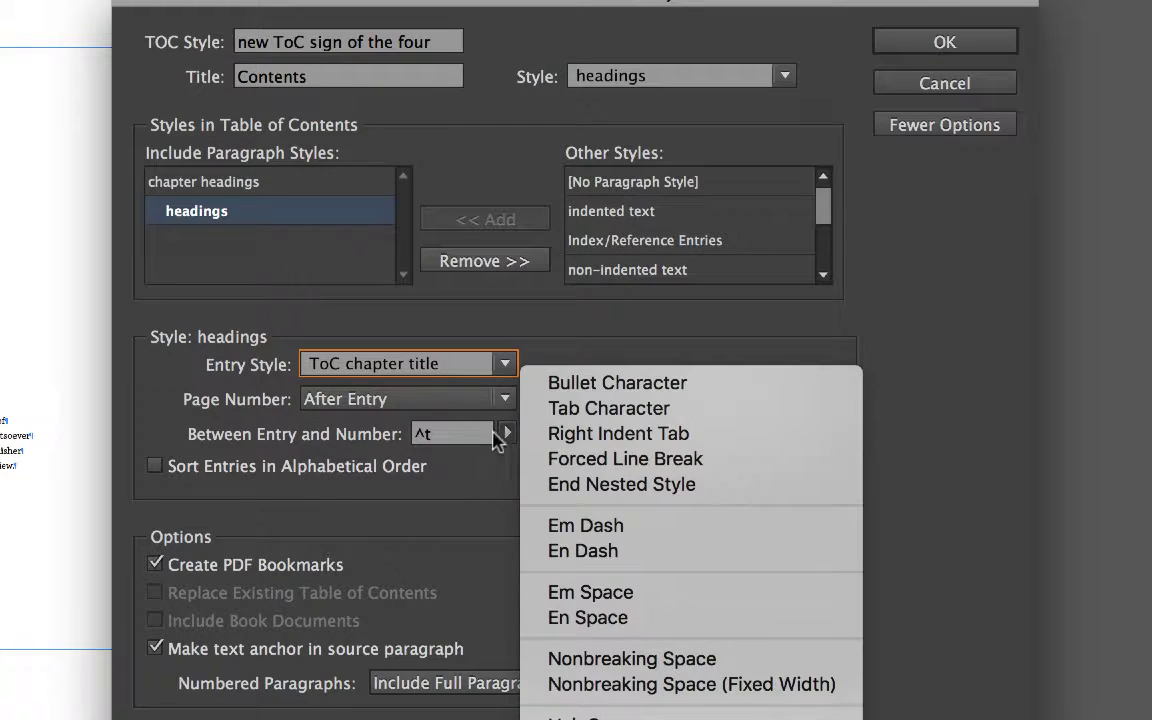
{"action": "left_click", "coordinate": [466, 438]}
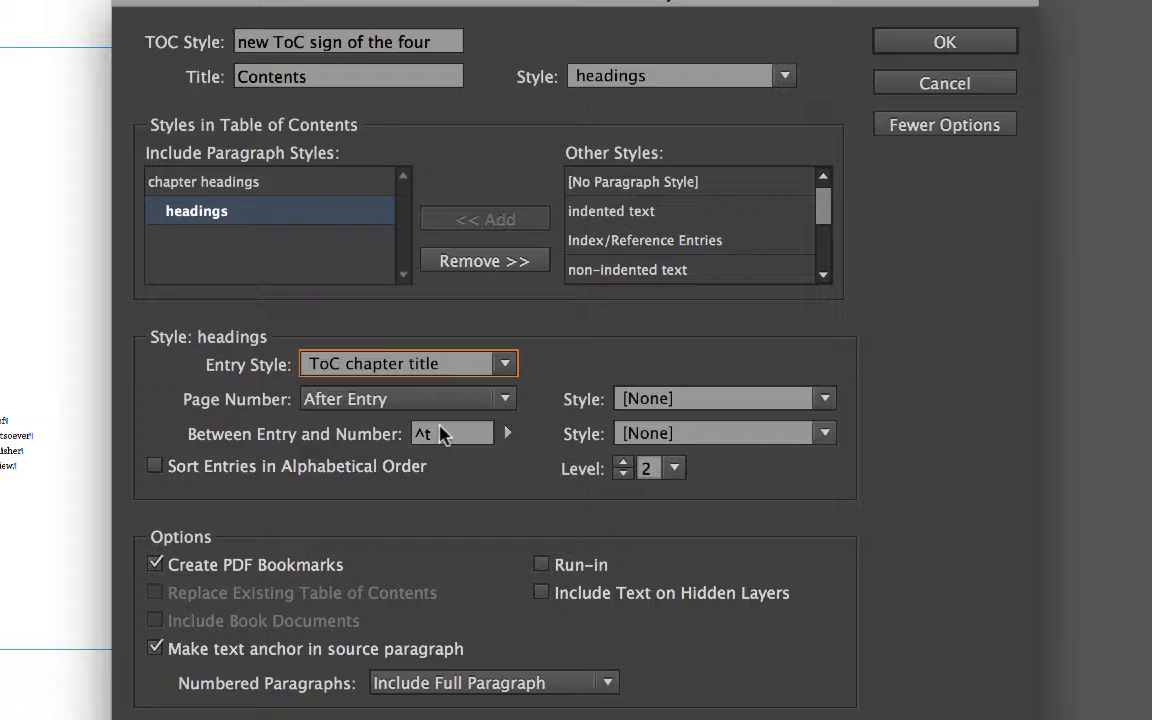
Step: For the headings entries, clear the separator between entry and number, choose No Page Number, and save the table of contents style
{"action": "left_click", "coordinate": [443, 435]}
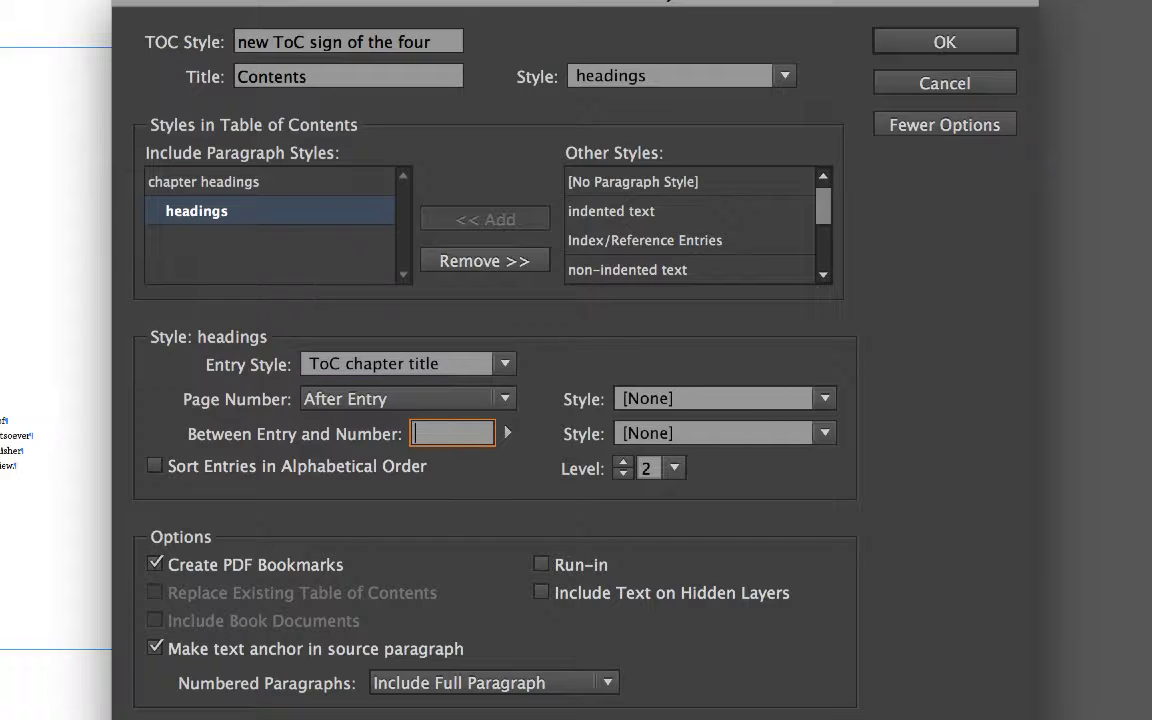
{"action": "left_click", "coordinate": [382, 399]}
{"action": "left_click", "coordinate": [365, 486]}
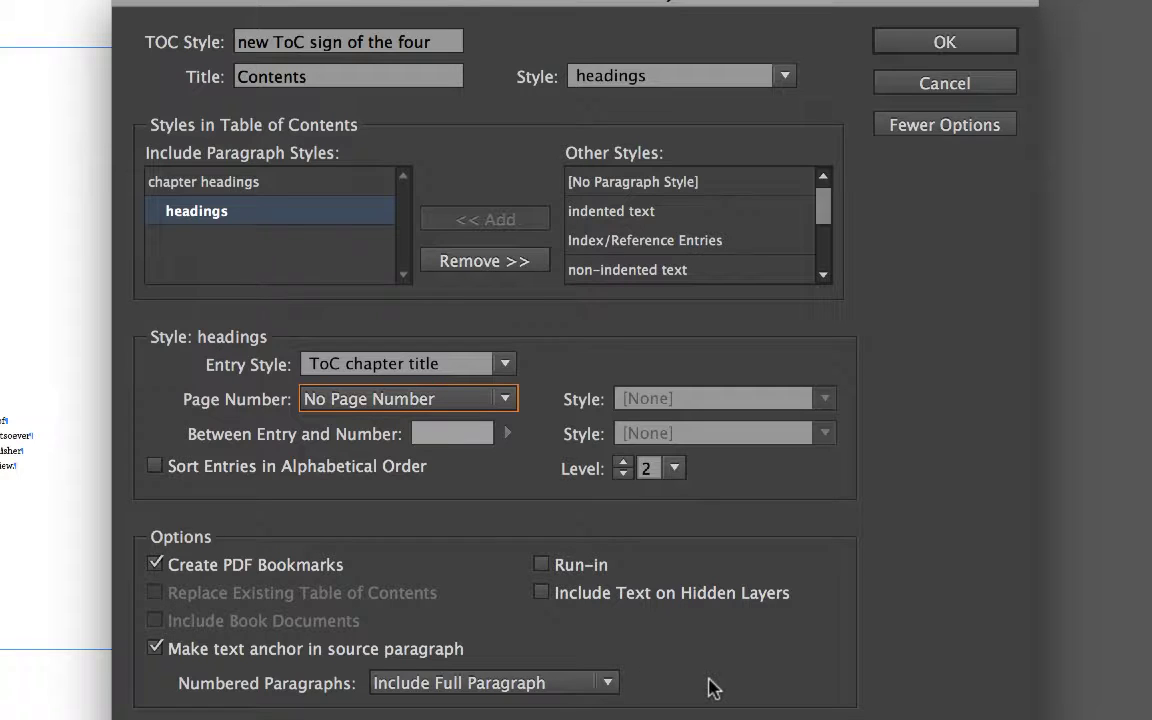
{"action": "left_click", "coordinate": [930, 43]}
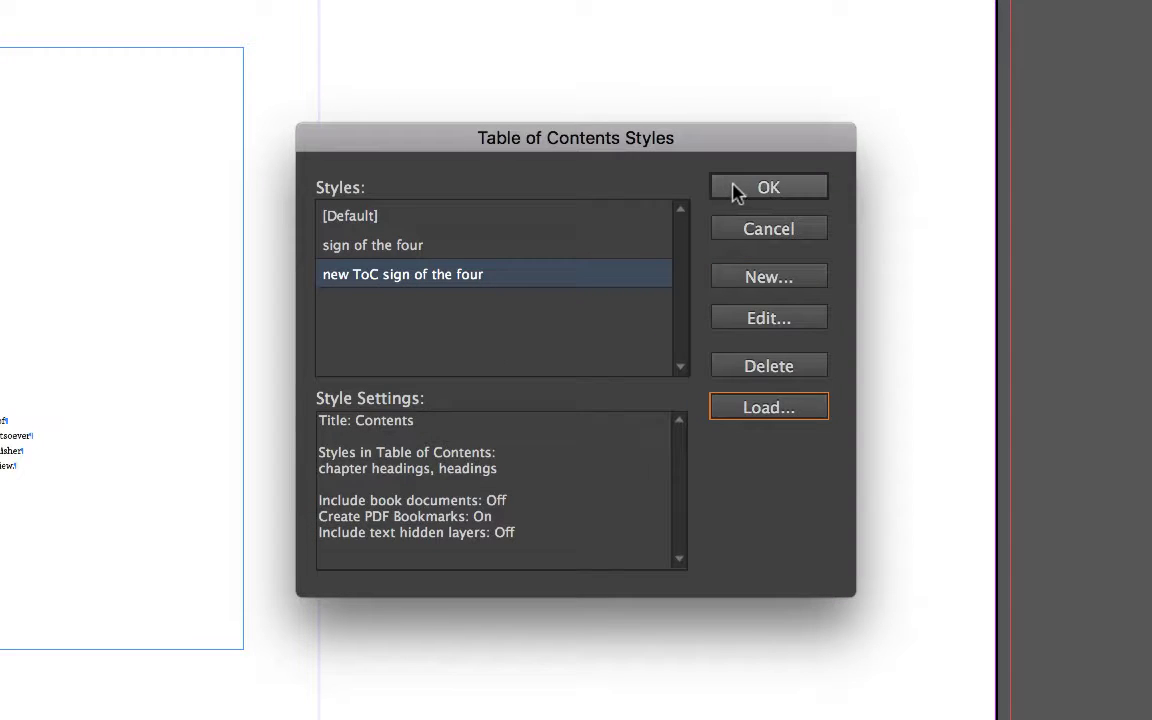
{"action": "left_click", "coordinate": [740, 190]}
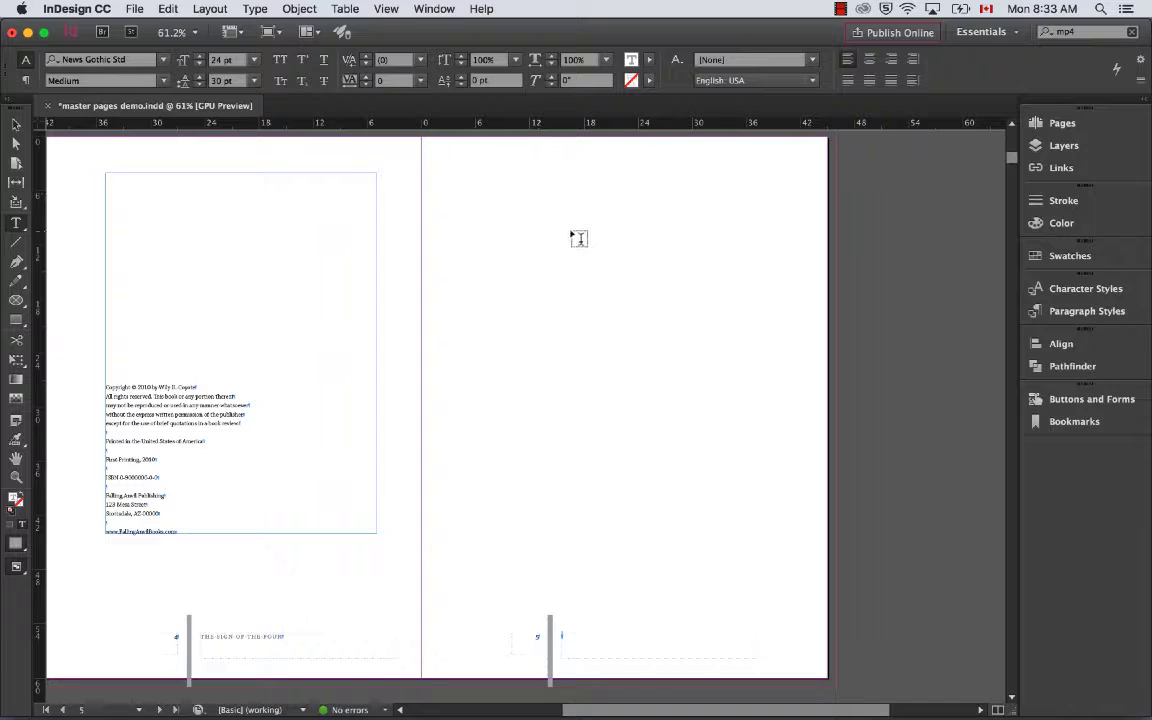
Step: Generate the table of contents from "new ToC sign of the four" and place it on page 5 in a frame about 32p7 by 45p2
{"action": "left_click", "coordinate": [210, 10]}
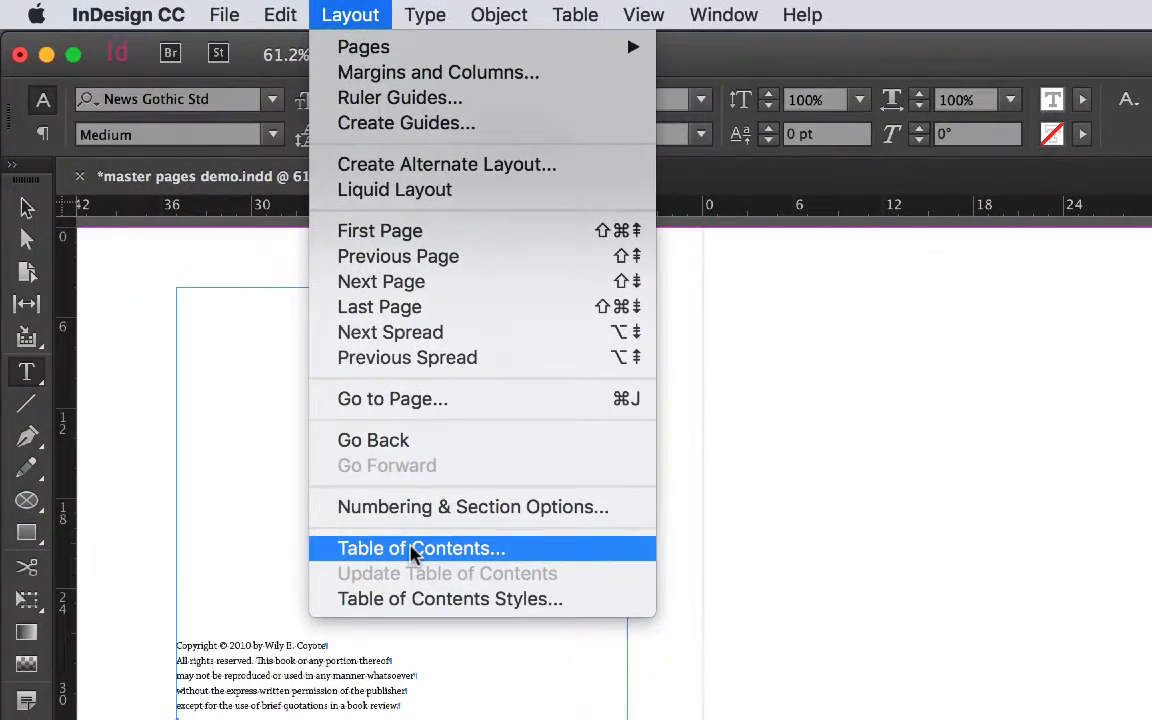
{"action": "left_click", "coordinate": [415, 550]}
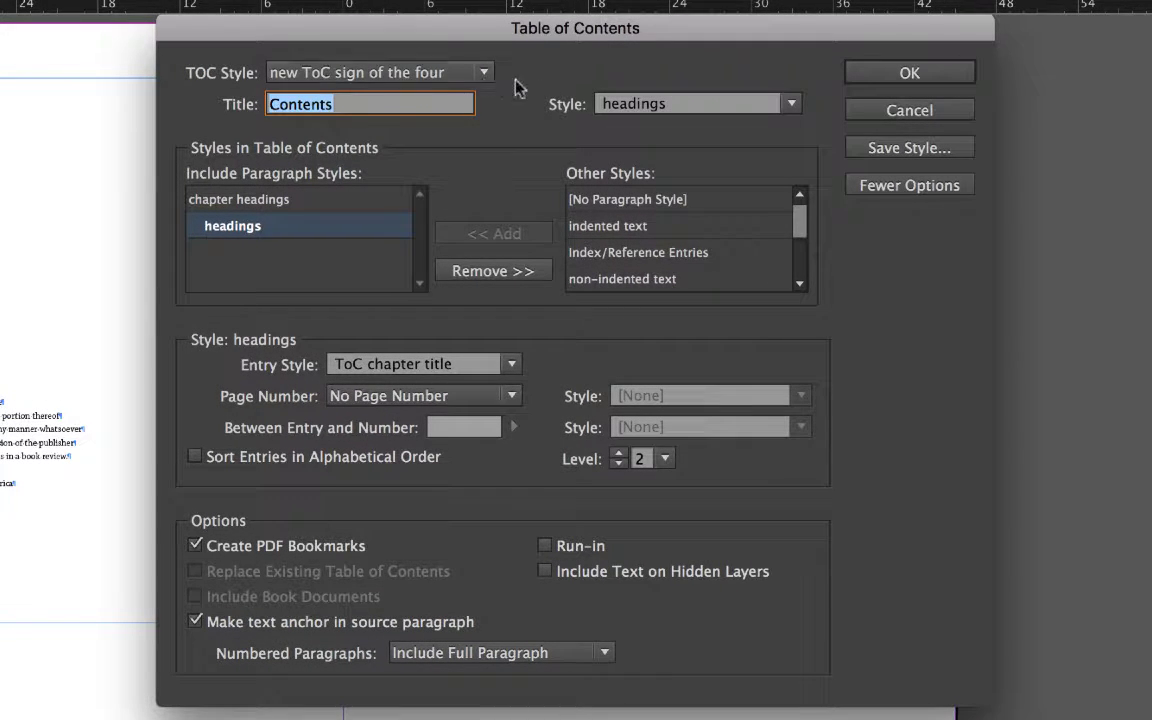
{"action": "left_click", "coordinate": [898, 74]}
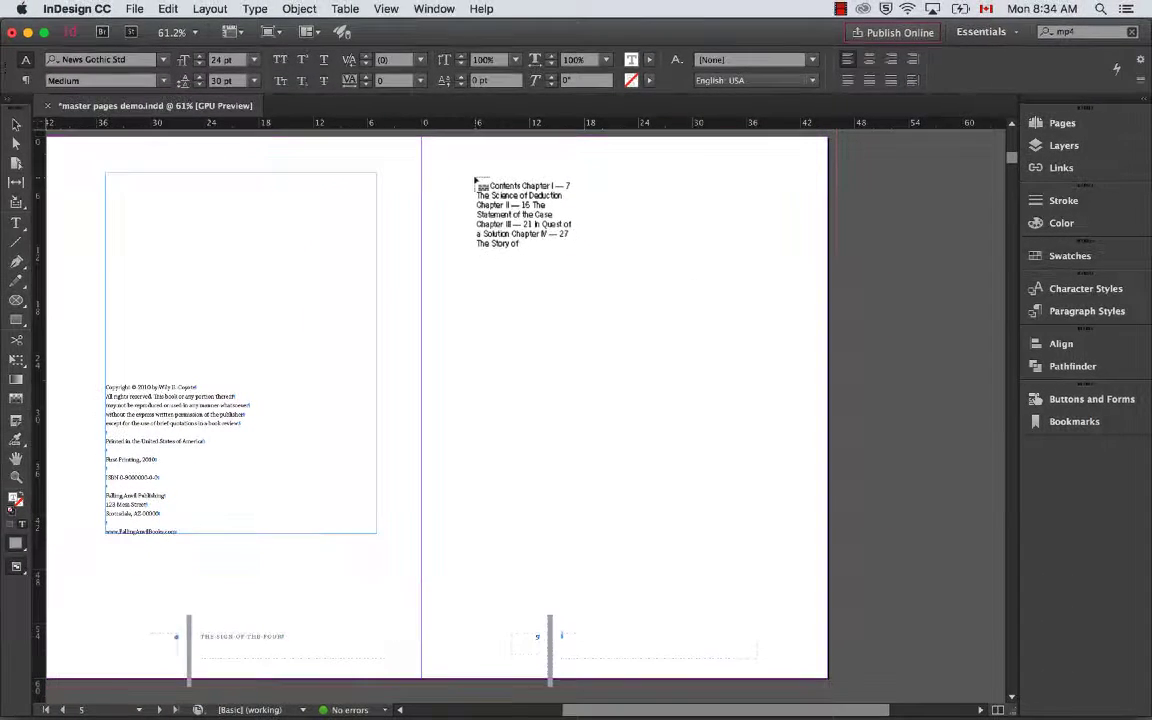
{"action": "left_click_drag", "start_coordinate": [466, 160], "coordinate": [769, 580]}
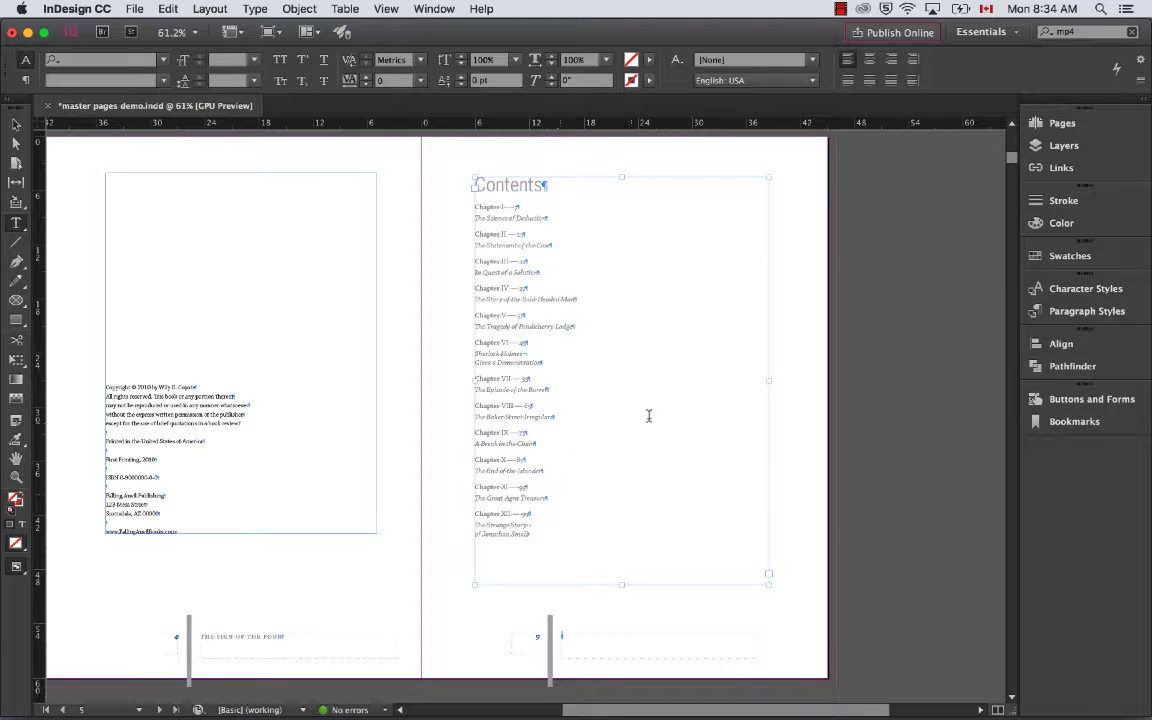
Step: Insert a tab before the Chapter I and Chapter II entries and before each of their titles in the contents
{"action": "left_click_drag", "start_coordinate": [452, 175], "coordinate": [674, 314]}
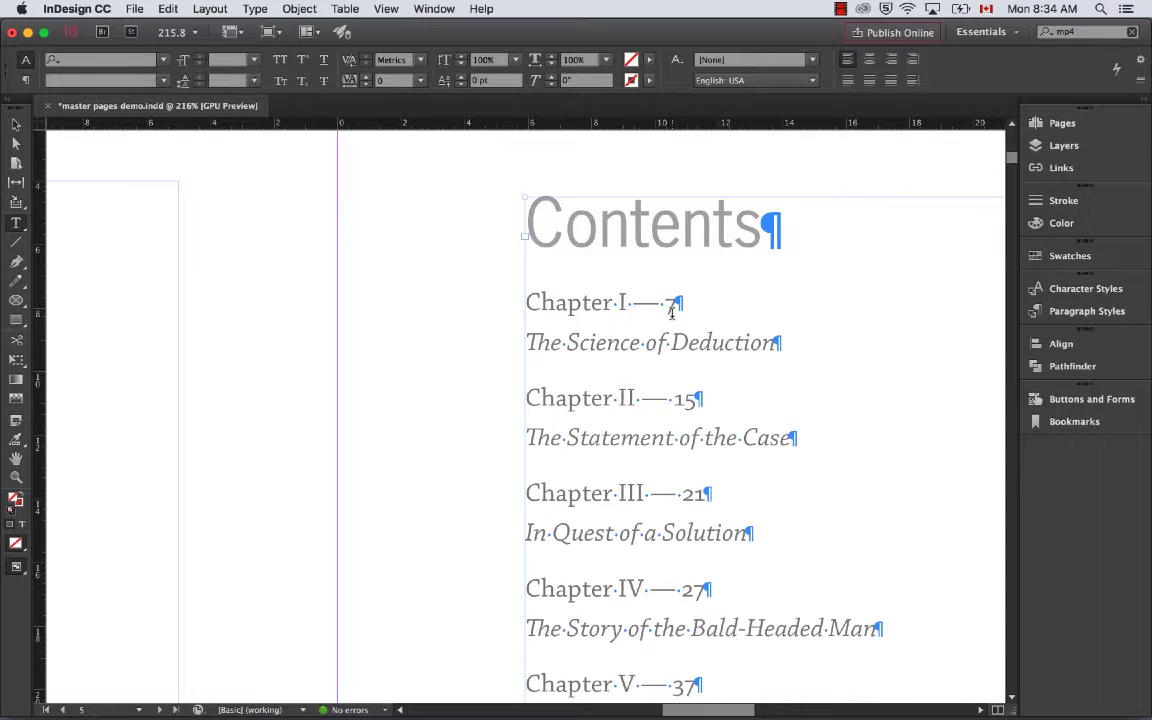
{"action": "scroll", "coordinate": [672, 312], "scroll_direction": "right", "scroll_amount": 5}
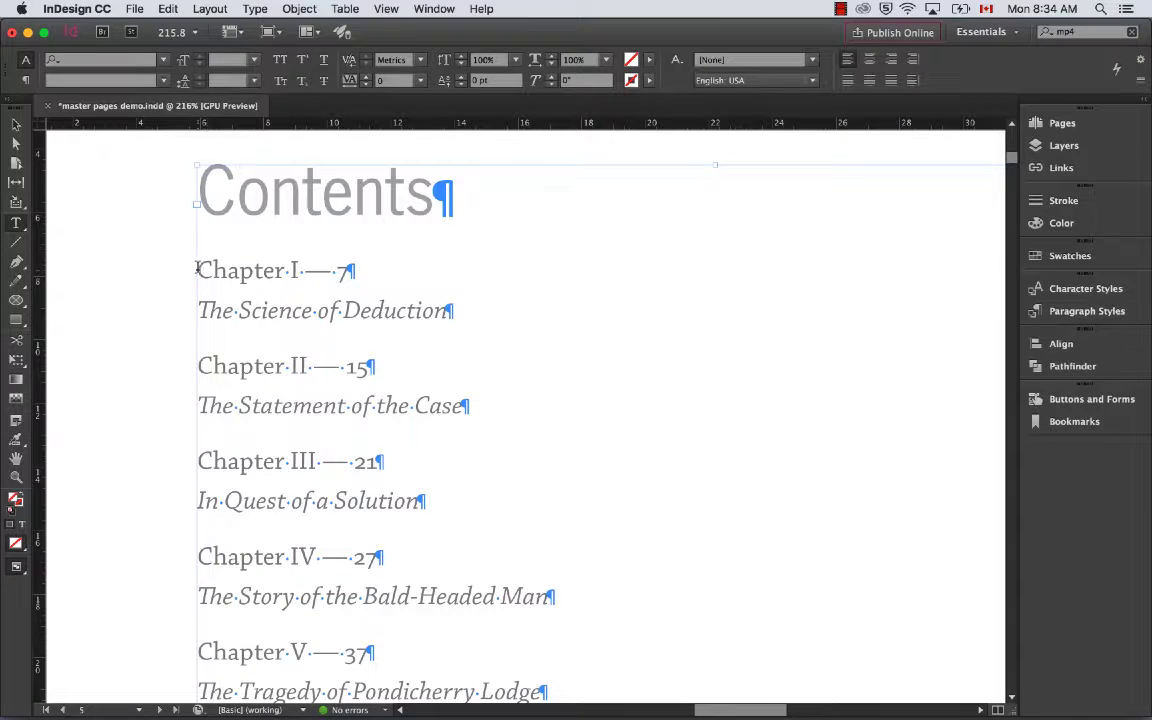
{"action": "left_click", "coordinate": [197, 268]}
{"action": "key", "text": "Tab"}
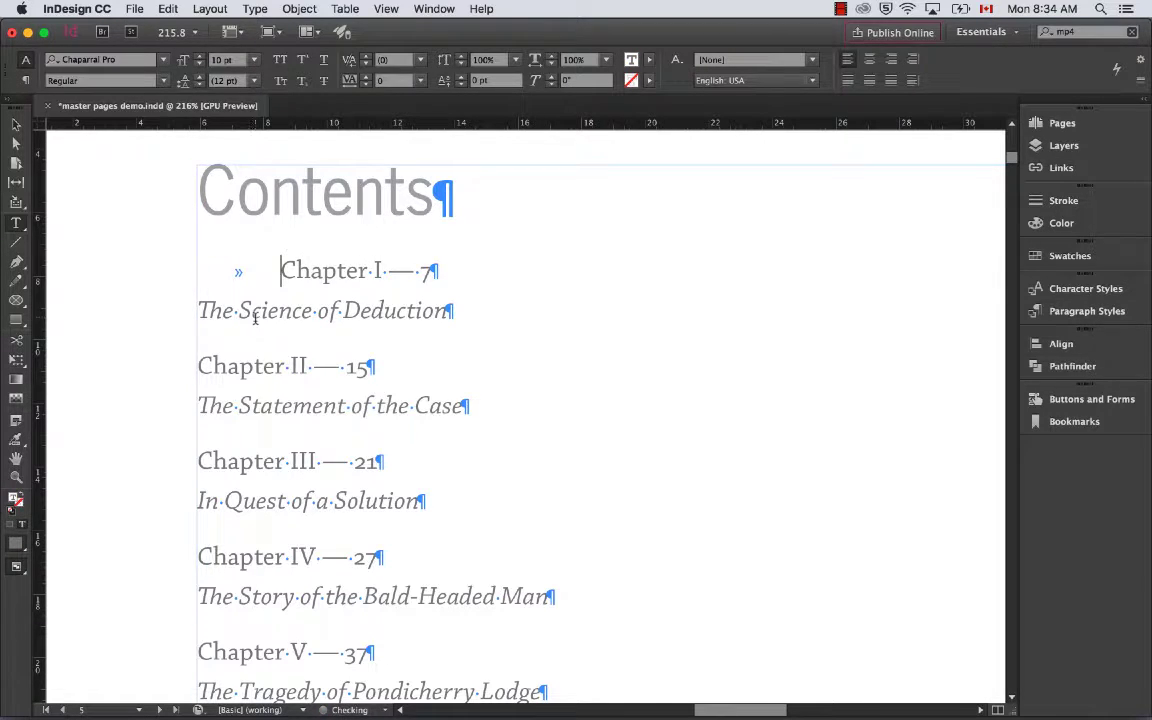
{"action": "left_click", "coordinate": [201, 311]}
{"action": "key", "text": "Tab"}
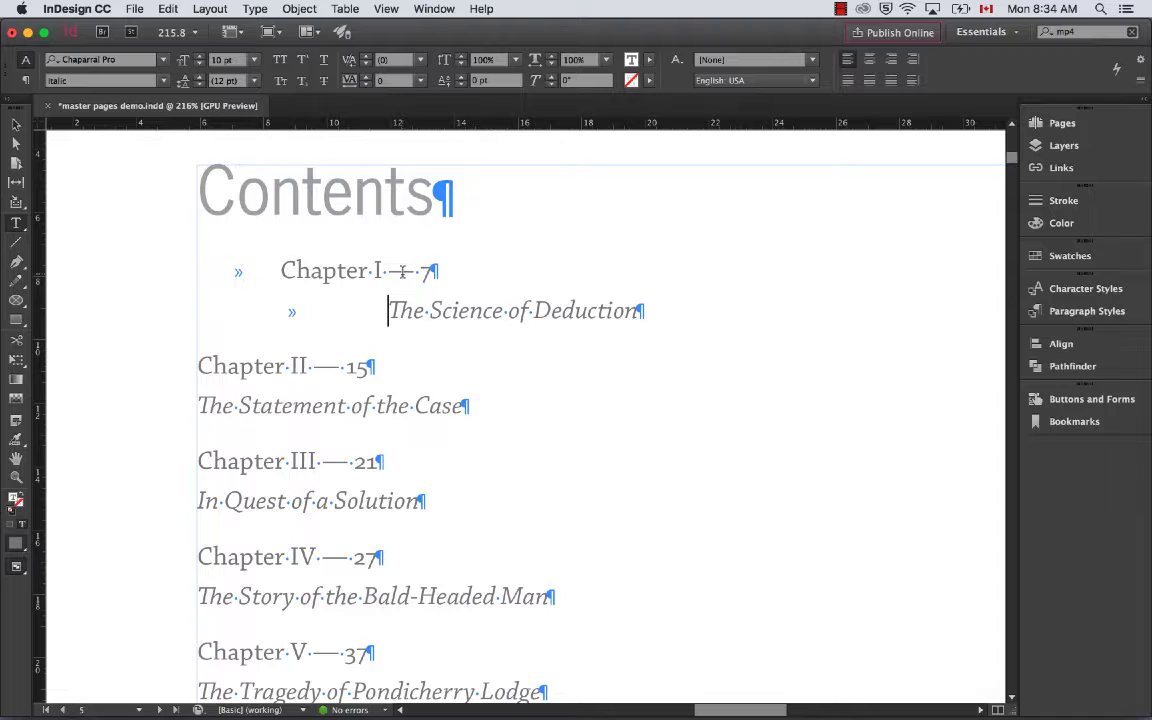
{"action": "left_click", "coordinate": [200, 366]}
{"action": "key", "text": "Tab"}
{"action": "left_click", "coordinate": [197, 404]}
{"action": "key", "text": "Tab"}
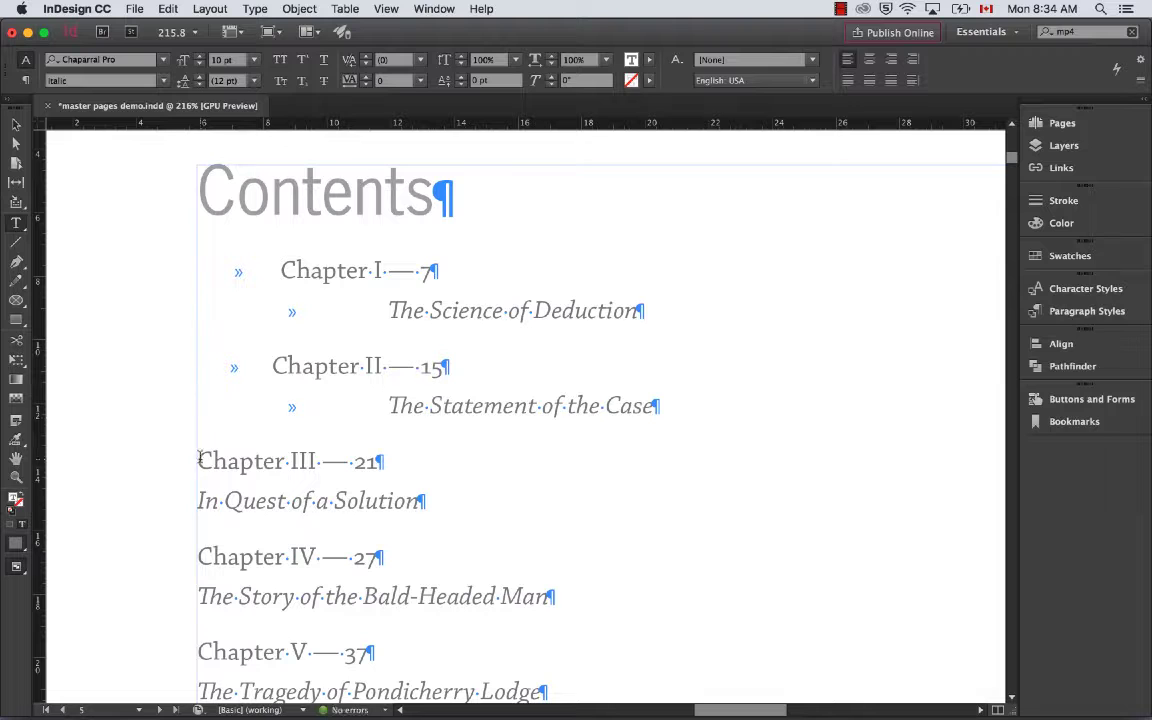
Step: Insert a tab before the Chapter III and Chapter IV entries and before each of their titles
{"action": "left_click", "coordinate": [198, 460]}
{"action": "key", "text": "Tab"}
{"action": "left_click", "coordinate": [199, 500]}
{"action": "key", "text": "Tab"}
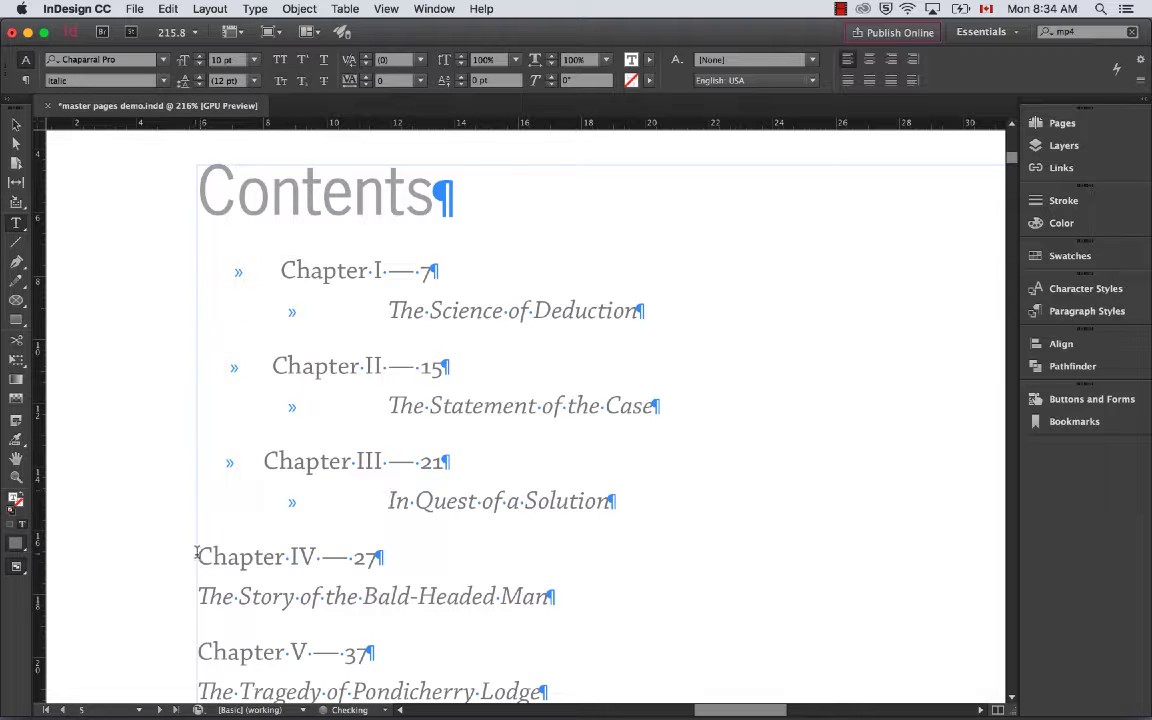
{"action": "left_click", "coordinate": [197, 555]}
{"action": "key", "text": "Tab"}
{"action": "left_click", "coordinate": [199, 596]}
{"action": "key", "text": "Tab"}
Step: Insert a tab before the Chapter V entry and before its title, The Tragedy of Pondicherry Lodge
{"action": "scroll", "coordinate": [206, 650], "scroll_direction": "down", "scroll_amount": 5}
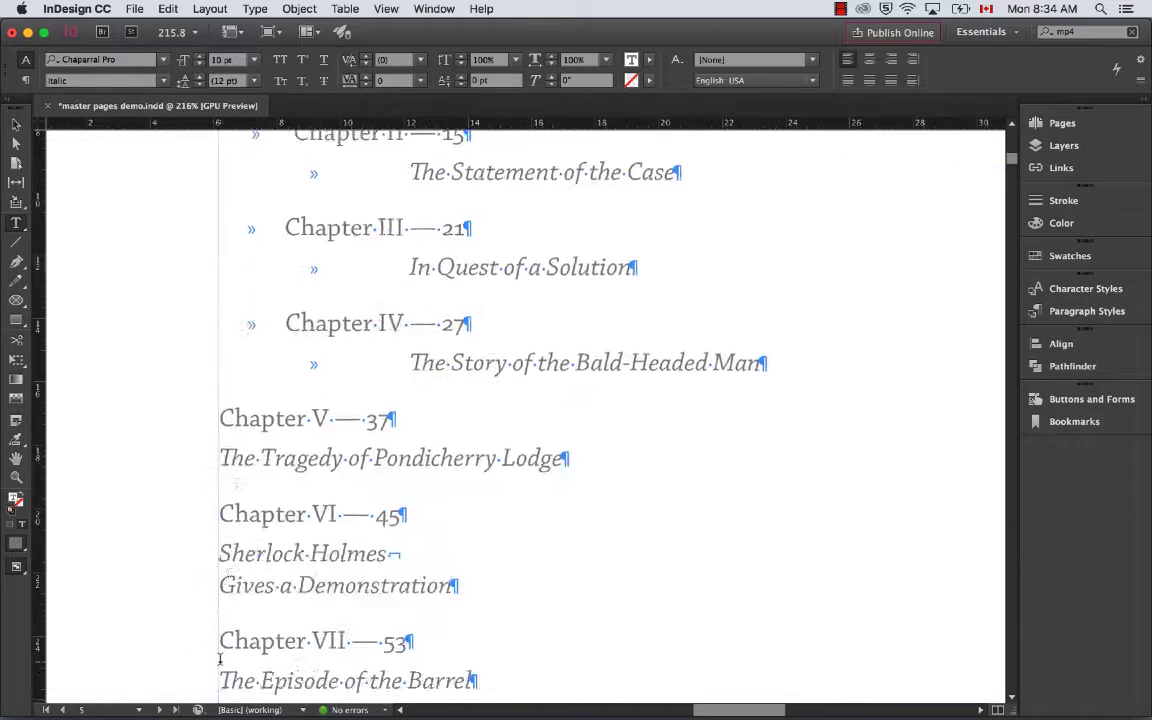
{"action": "scroll", "coordinate": [219, 660], "scroll_direction": "down", "scroll_amount": 5}
{"action": "left_click", "coordinate": [244, 209]}
{"action": "key", "text": "Tab"}
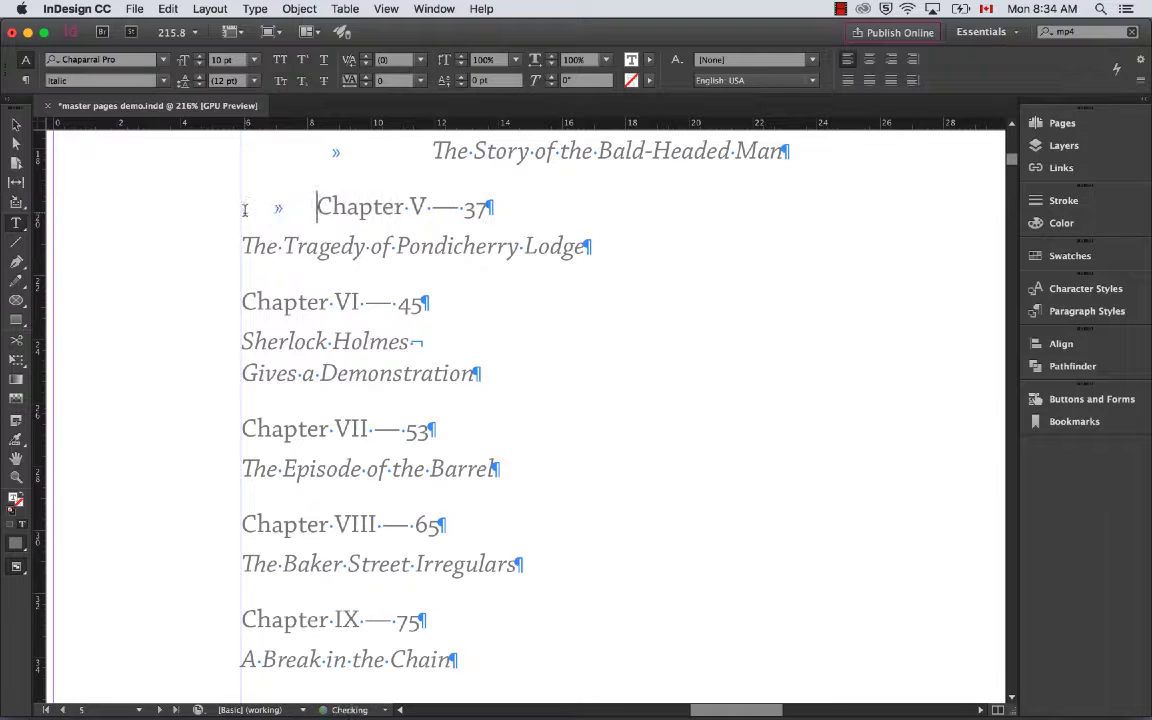
{"action": "left_click", "coordinate": [242, 246]}
{"action": "key", "text": "Tab"}
Step: Insert a tab before the Chapter VI entry and its title, and remove the forced line break within that title
{"action": "left_click", "coordinate": [242, 302]}
{"action": "key", "text": "Tab"}
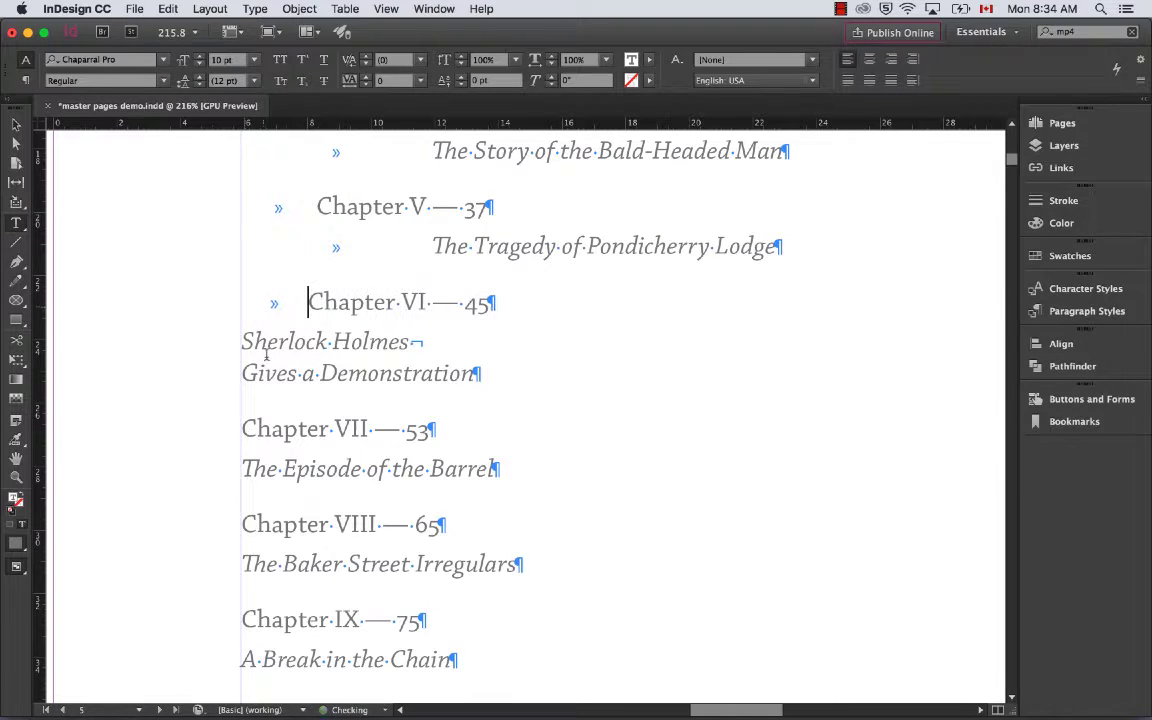
{"action": "left_click", "coordinate": [242, 341]}
{"action": "key", "text": "Tab"}
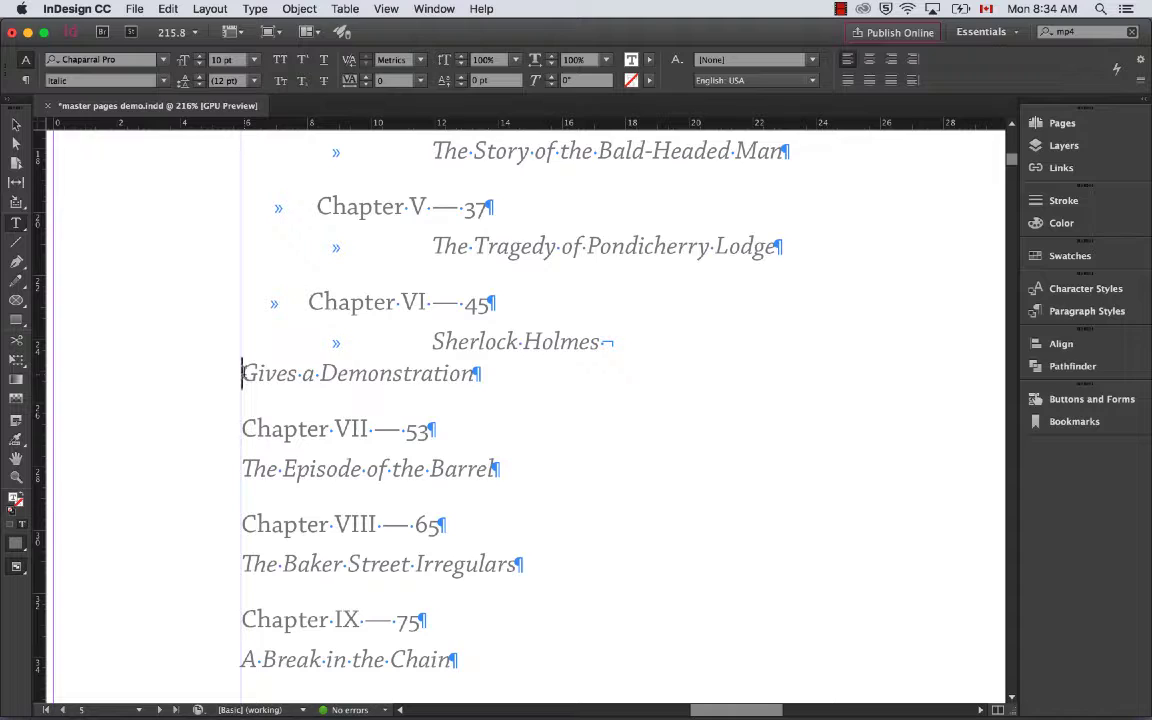
{"action": "key", "text": "BackSpace"}
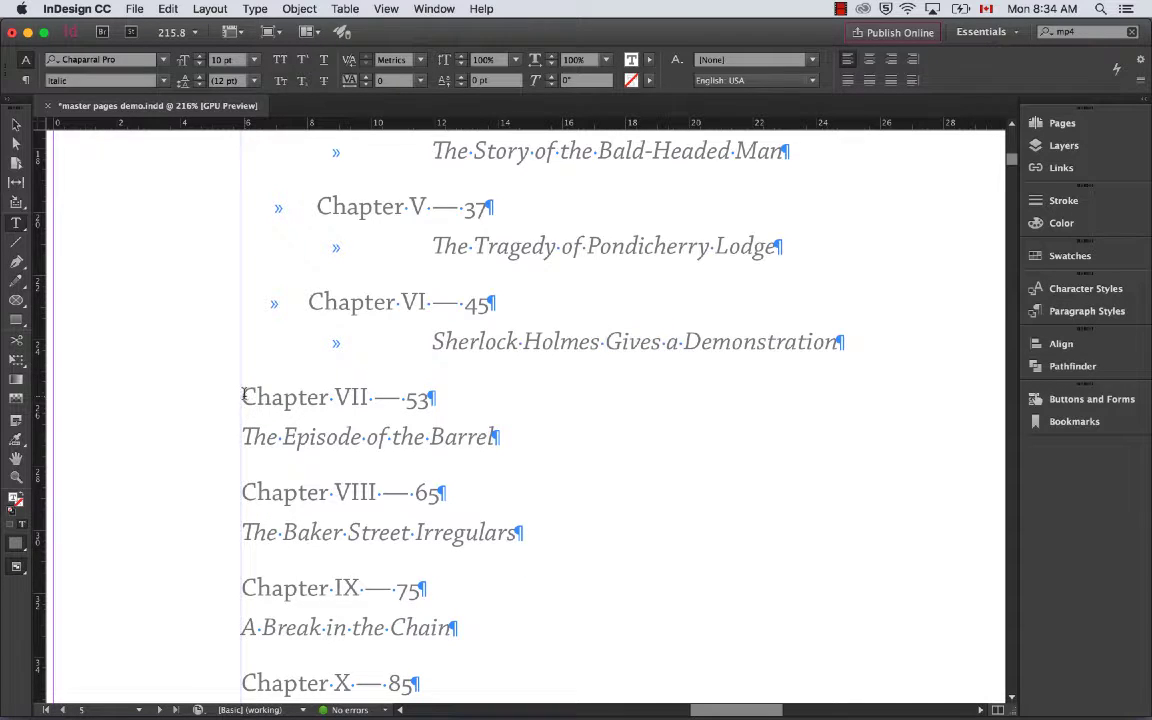
Step: Insert a tab before the Chapter VII, VIII and IX entries and before each of their titles
{"action": "left_click", "coordinate": [244, 397]}
{"action": "key", "text": "Tab"}
{"action": "left_click", "coordinate": [242, 433]}
{"action": "key", "text": "Tab"}
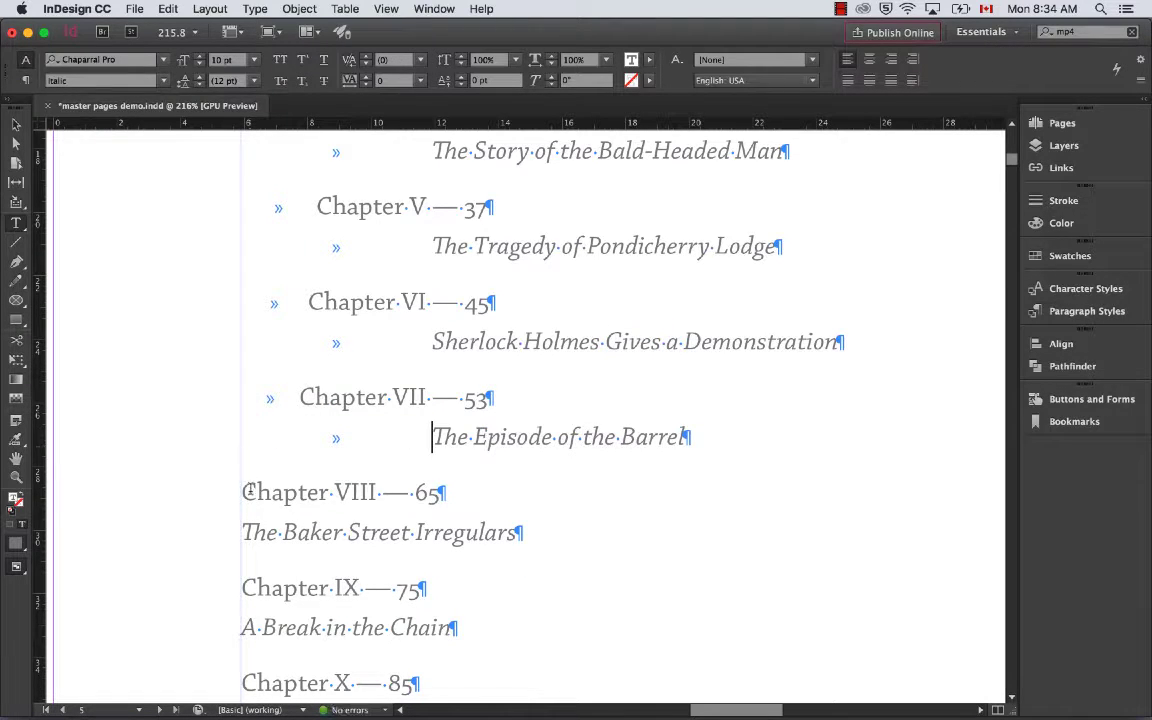
{"action": "left_click", "coordinate": [244, 491]}
{"action": "key", "text": "Tab"}
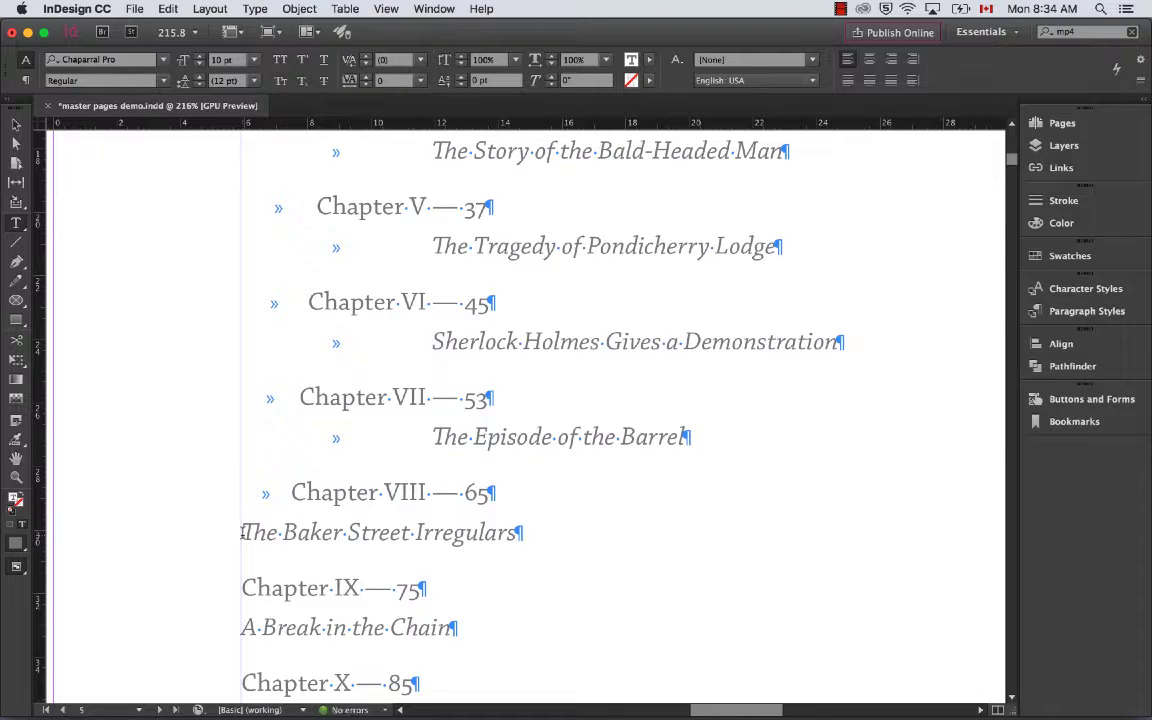
{"action": "left_click", "coordinate": [242, 532]}
{"action": "key", "text": "Tab"}
{"action": "left_click", "coordinate": [243, 588]}
{"action": "key", "text": "Tab"}
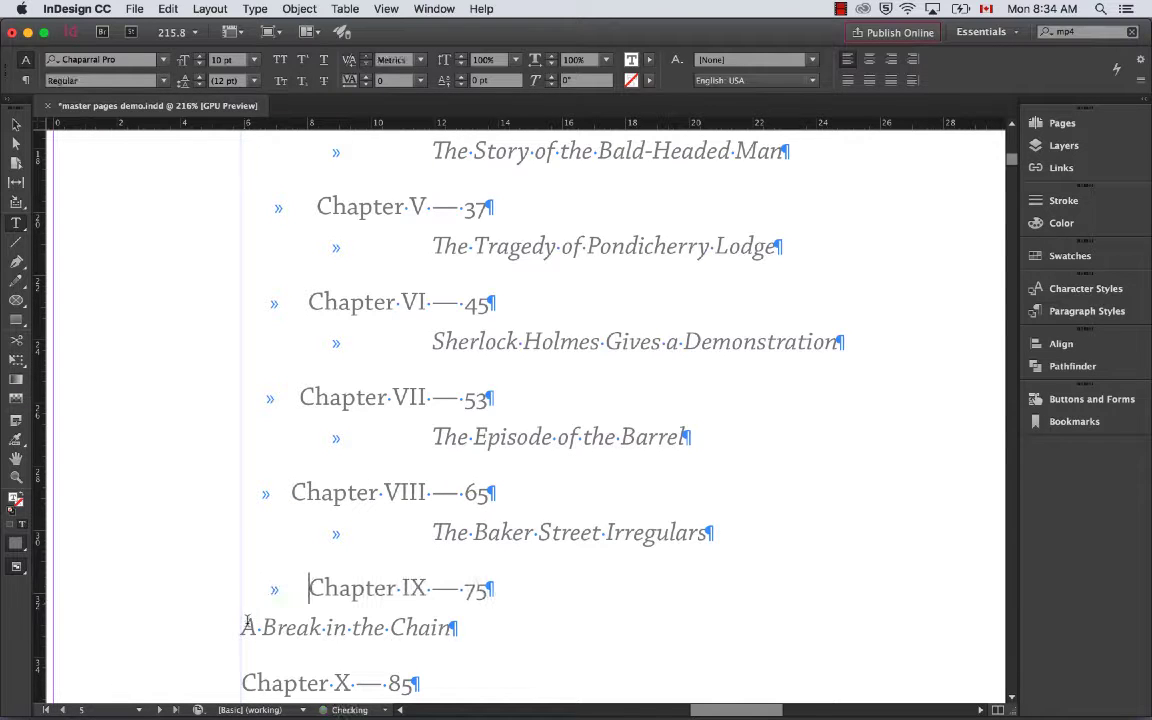
{"action": "left_click", "coordinate": [243, 627]}
{"action": "key", "text": "Tab"}
Step: Insert a tab before the Chapter X and Chapter XI entries and before each of their titles
{"action": "scroll", "coordinate": [243, 620], "scroll_direction": "down", "scroll_amount": 5}
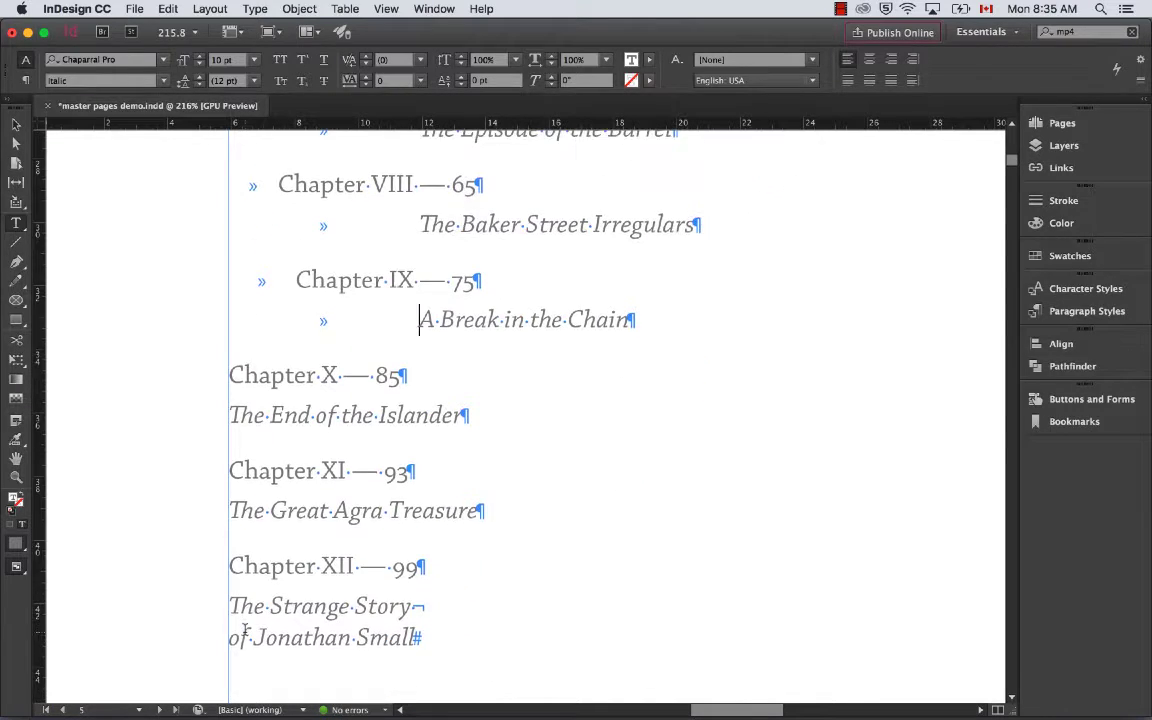
{"action": "left_click", "coordinate": [231, 374]}
{"action": "key", "text": "Tab"}
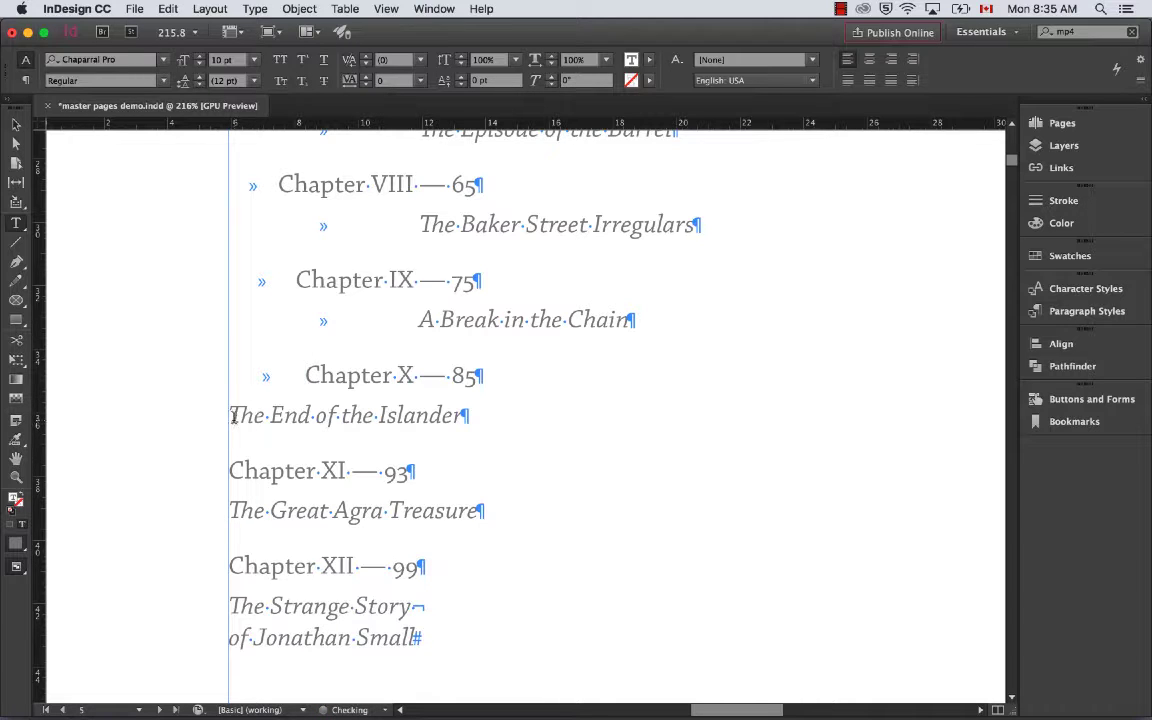
{"action": "left_click", "coordinate": [231, 416]}
{"action": "key", "text": "Tab"}
{"action": "left_click", "coordinate": [231, 471]}
{"action": "key", "text": "Tab"}
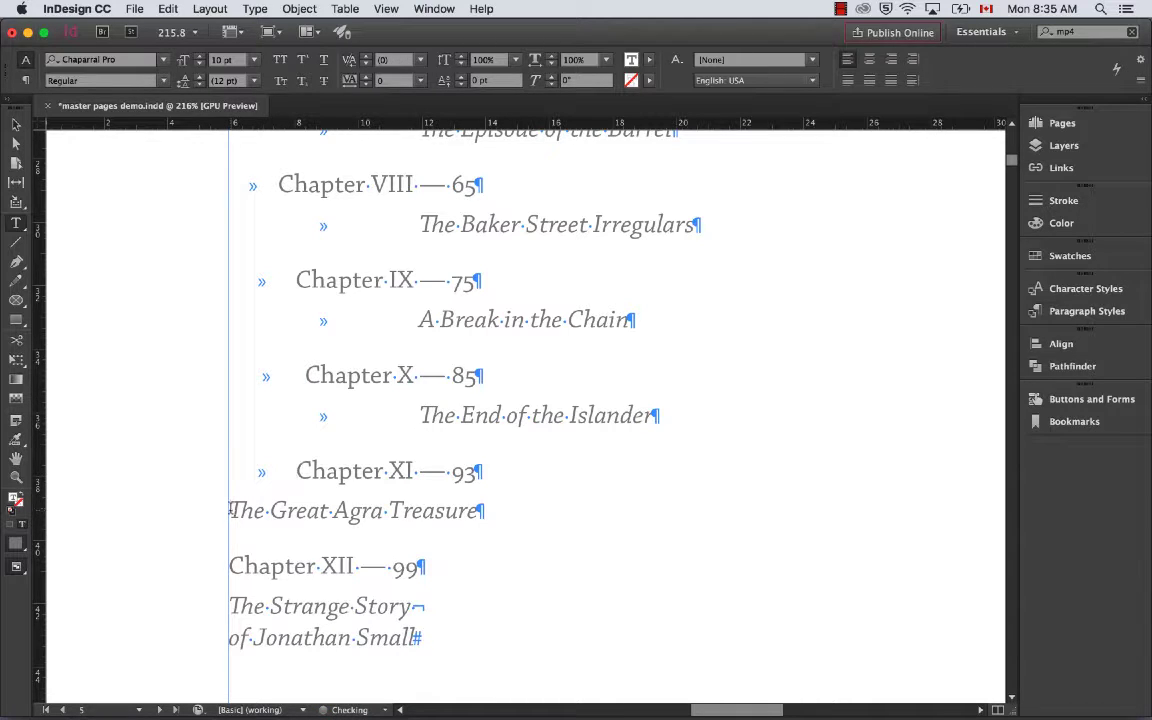
{"action": "left_click", "coordinate": [231, 510]}
{"action": "key", "text": "Tab"}
Step: Insert a tab before the Chapter XII entry and its title, and remove the forced line break within that title
{"action": "left_click", "coordinate": [233, 567]}
{"action": "key", "text": "Tab"}
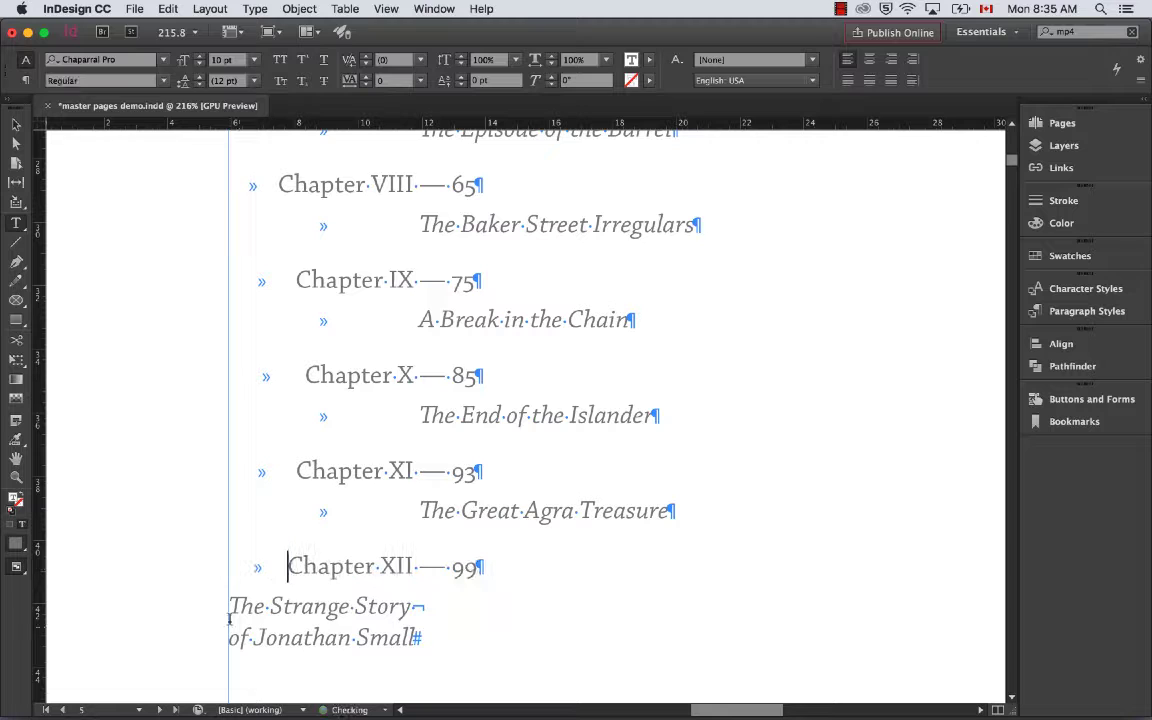
{"action": "left_click", "coordinate": [231, 605]}
{"action": "key", "text": "Tab"}
{"action": "left_click", "coordinate": [229, 637]}
{"action": "key", "text": "BackSpace"}
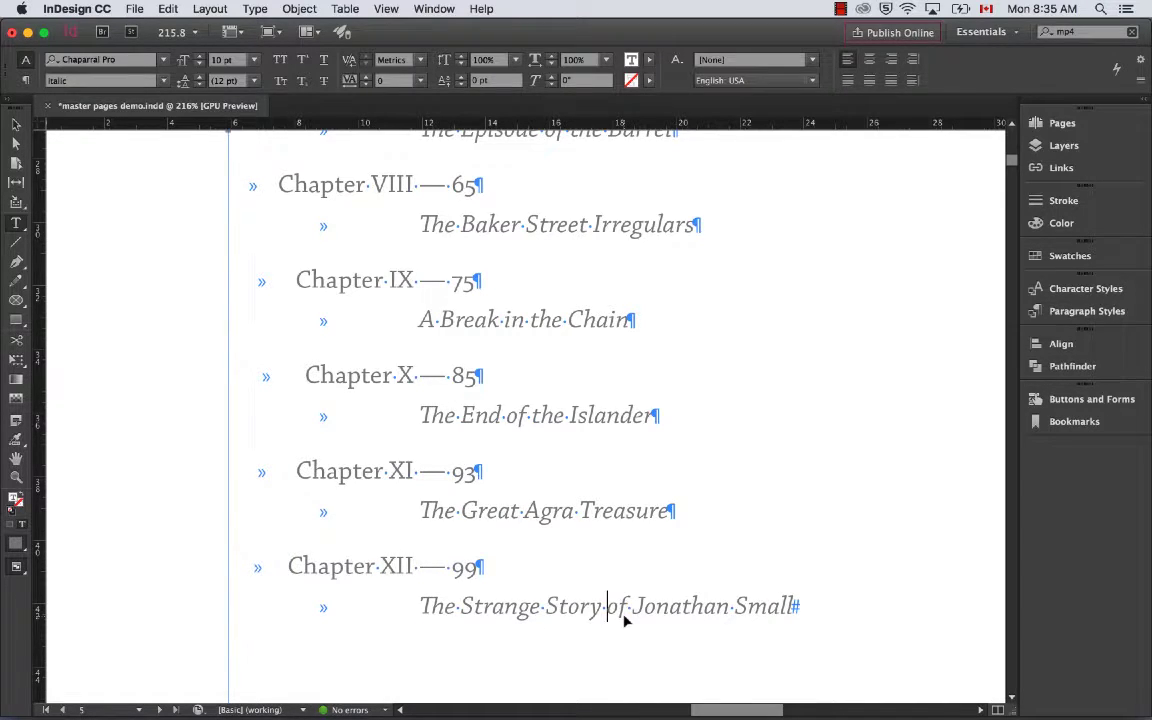
Step: Move the Contents text frame to Y 4p0, level with the copyright page's frame, and set its X position to 5p0
{"action": "key", "text": "super+0"}
{"action": "scroll", "coordinate": [470, 450], "scroll_direction": "left", "scroll_amount": 3}
{"action": "scroll", "coordinate": [470, 450], "scroll_direction": "up", "scroll_amount": 2}
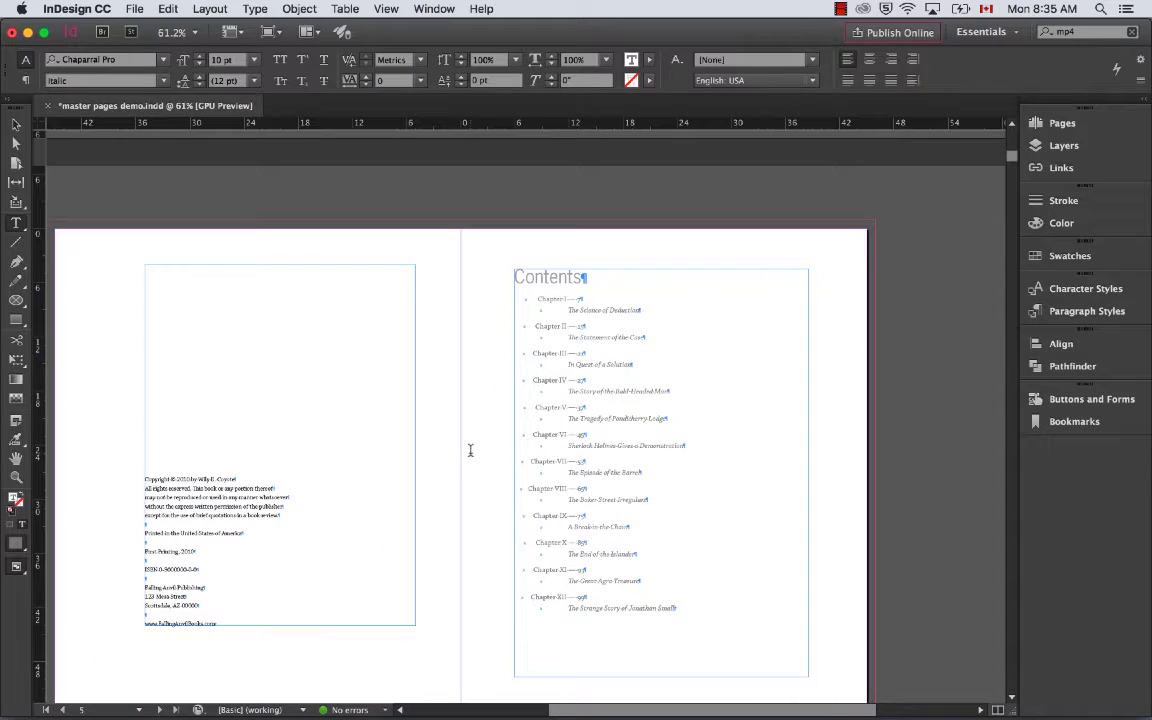
{"action": "left_click", "coordinate": [15, 124]}
{"action": "left_click", "coordinate": [213, 377]}
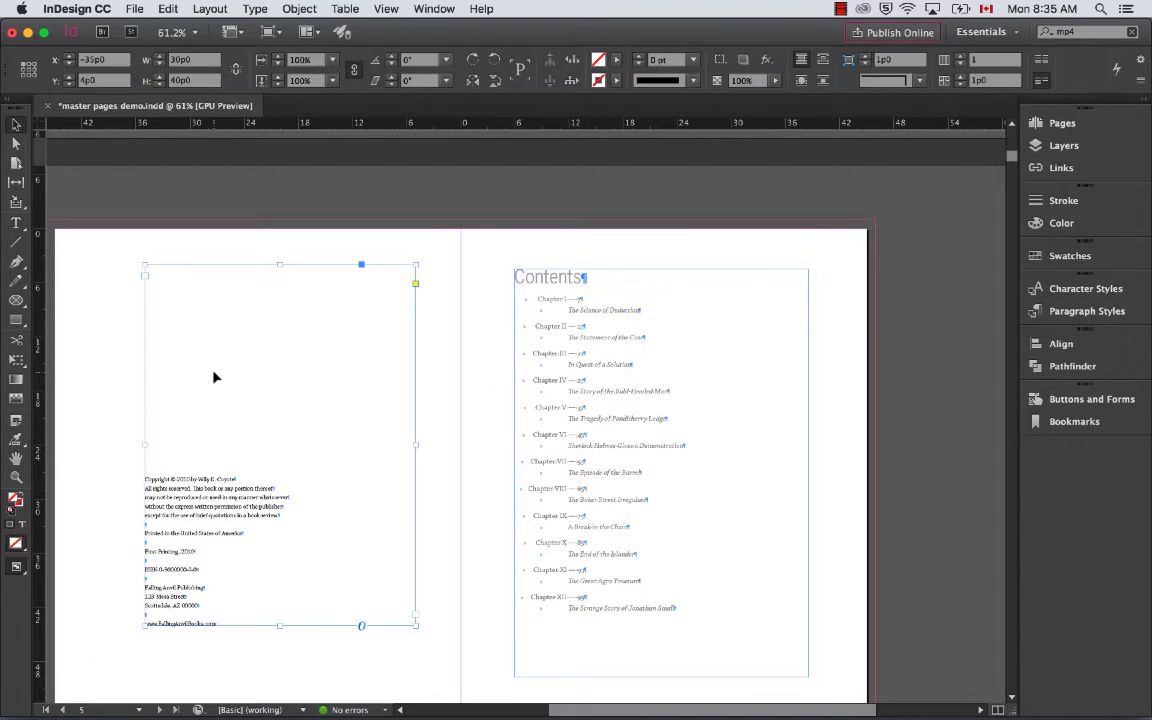
{"action": "left_click", "coordinate": [570, 375]}
{"action": "left_click_drag", "start_coordinate": [570, 375], "coordinate": [562, 372]}
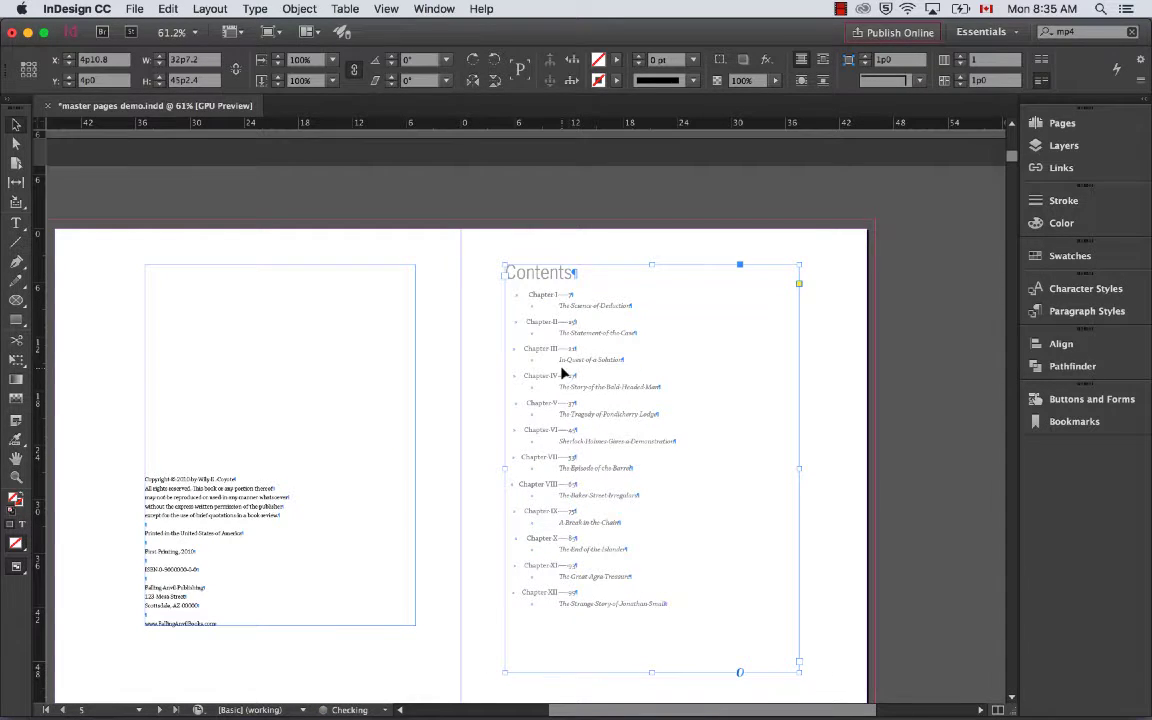
{"action": "left_click", "coordinate": [92, 60]}
{"action": "type", "text": "5p0"}
{"action": "key", "text": "Return"}
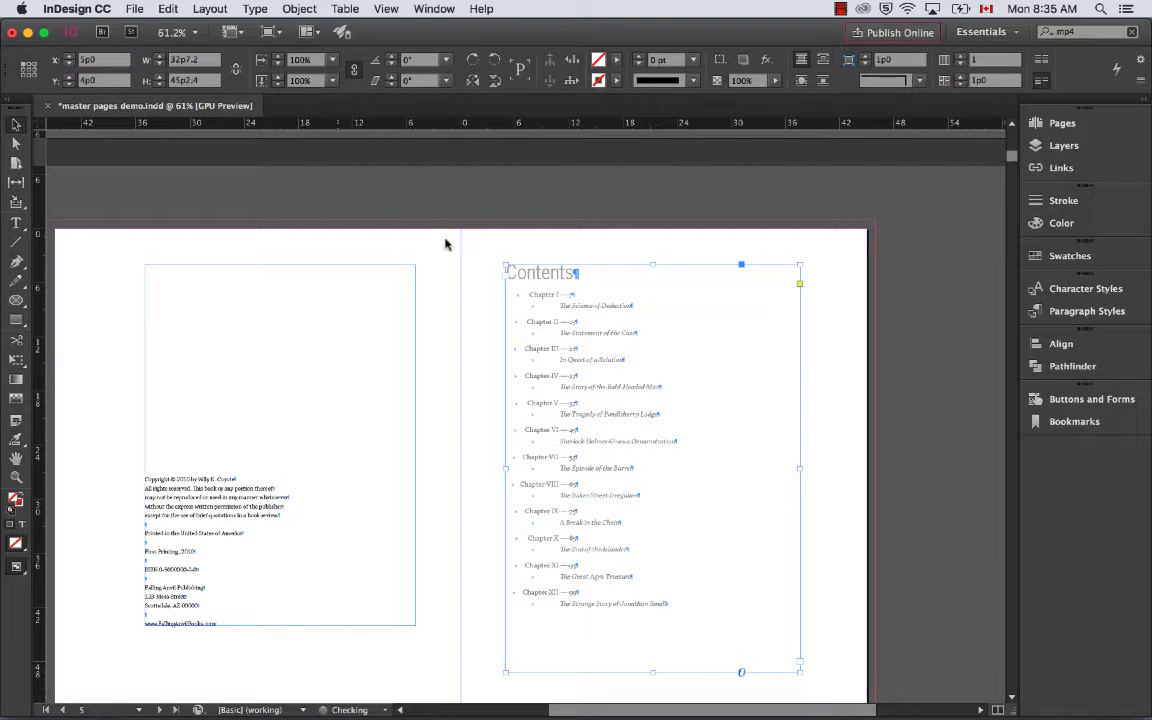
{"action": "left_click", "coordinate": [841, 415]}
Step: Examine the contents entries up close, checking the chapter numerals and the tabbed layout, and return to the full spread
{"action": "scroll", "coordinate": [841, 415], "scroll_direction": "down", "scroll_amount": 2}
{"action": "scroll", "coordinate": [841, 415], "scroll_direction": "right", "scroll_amount": 2}
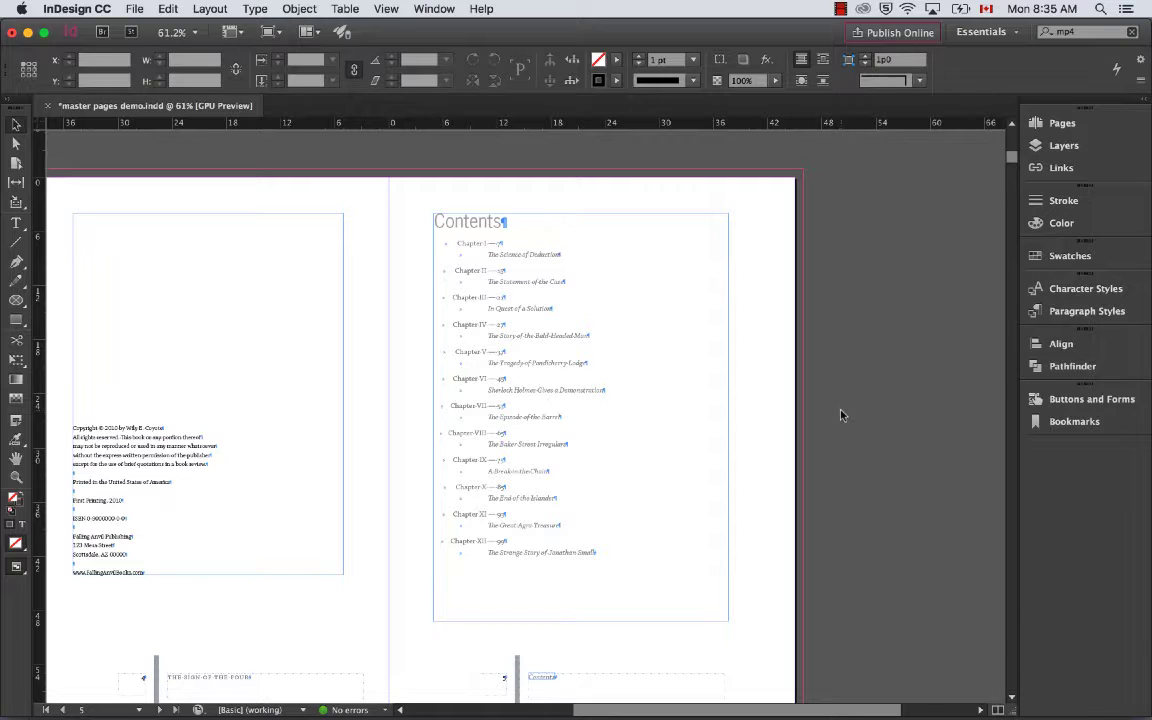
{"action": "key", "text": "super+space"}
{"action": "left_click_drag", "start_coordinate": [439, 231], "coordinate": [699, 380]}
{"action": "scroll", "coordinate": [699, 380], "scroll_direction": "right", "scroll_amount": 3}
{"action": "scroll", "coordinate": [699, 380], "scroll_direction": "down", "scroll_amount": 2}
{"action": "scroll", "coordinate": [699, 380], "scroll_direction": "up", "scroll_amount": 1}
{"action": "scroll", "coordinate": [699, 380], "scroll_direction": "left", "scroll_amount": 1}
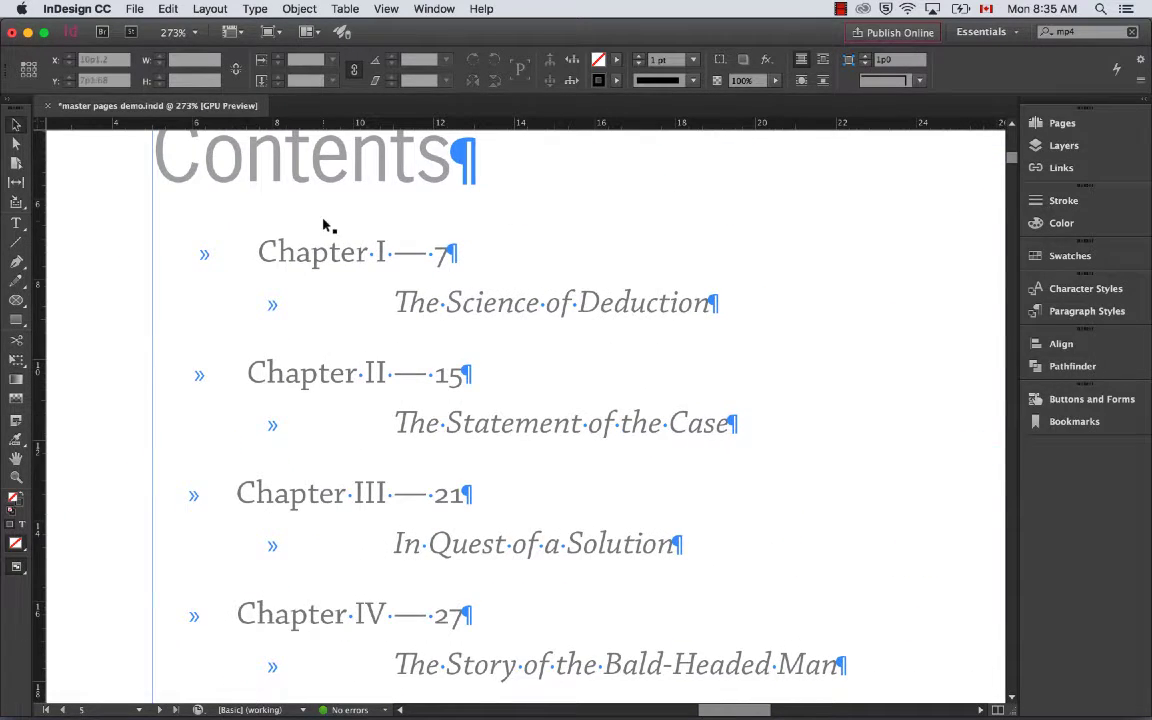
{"action": "double_click", "coordinate": [369, 375]}
{"action": "double_click", "coordinate": [380, 250]}
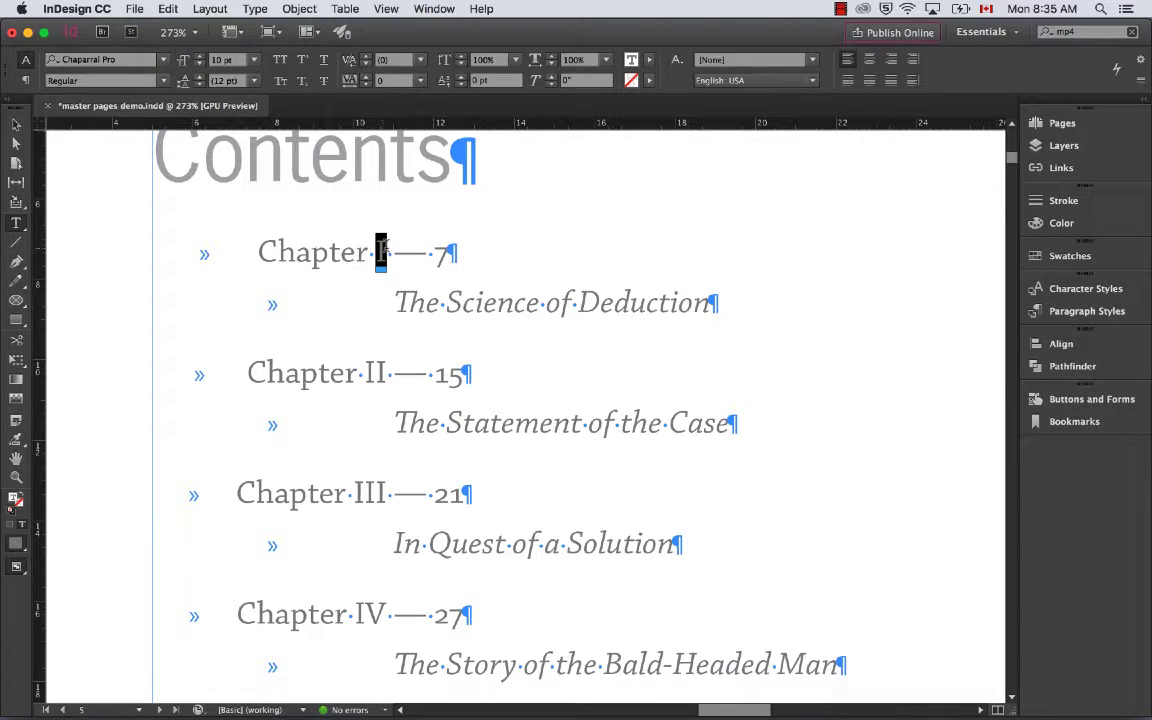
{"action": "left_click_drag", "start_coordinate": [381, 250], "coordinate": [398, 287]}
{"action": "key", "text": "super+alt+0"}
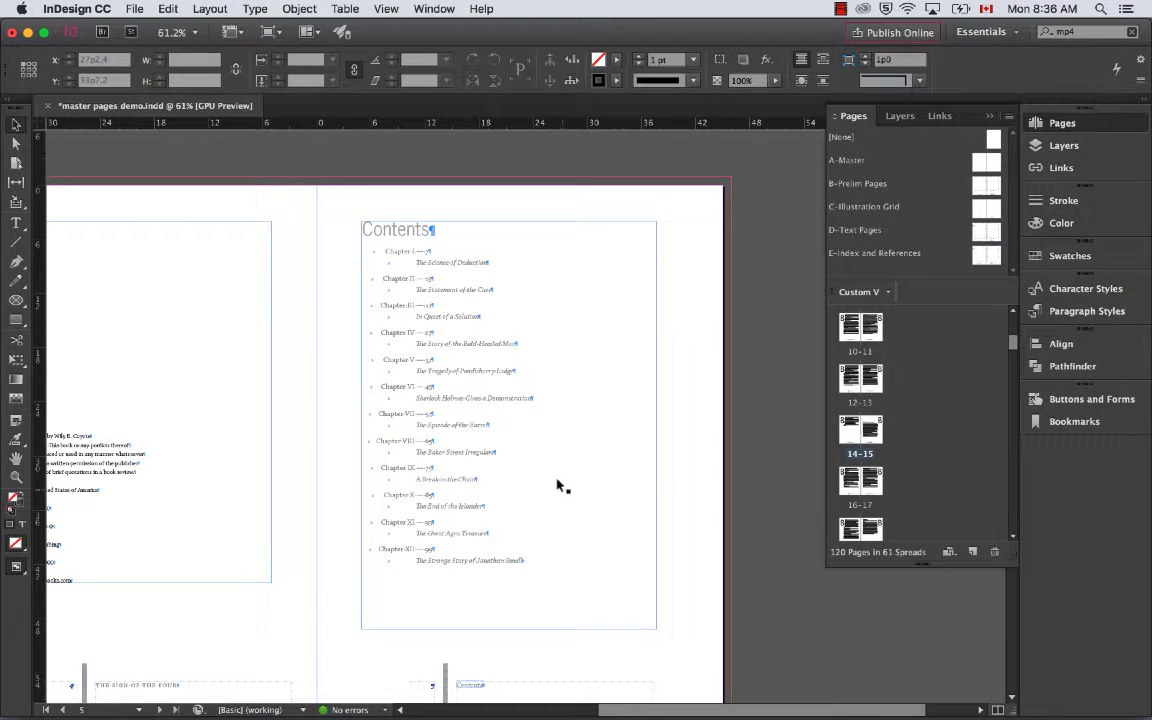
Step: Examine the Chapter II entry in the contents up close and compare its page number with the chapter's opening page
{"action": "left_click_drag", "start_coordinate": [349, 215], "coordinate": [512, 352]}
{"action": "scroll", "coordinate": [510, 352], "scroll_direction": "right", "scroll_amount": 2}
{"action": "scroll", "coordinate": [510, 352], "scroll_direction": "down", "scroll_amount": 1}
{"action": "scroll", "coordinate": [512, 352], "scroll_direction": "down", "scroll_amount": 2}
{"action": "scroll", "coordinate": [512, 352], "scroll_direction": "right", "scroll_amount": 2}
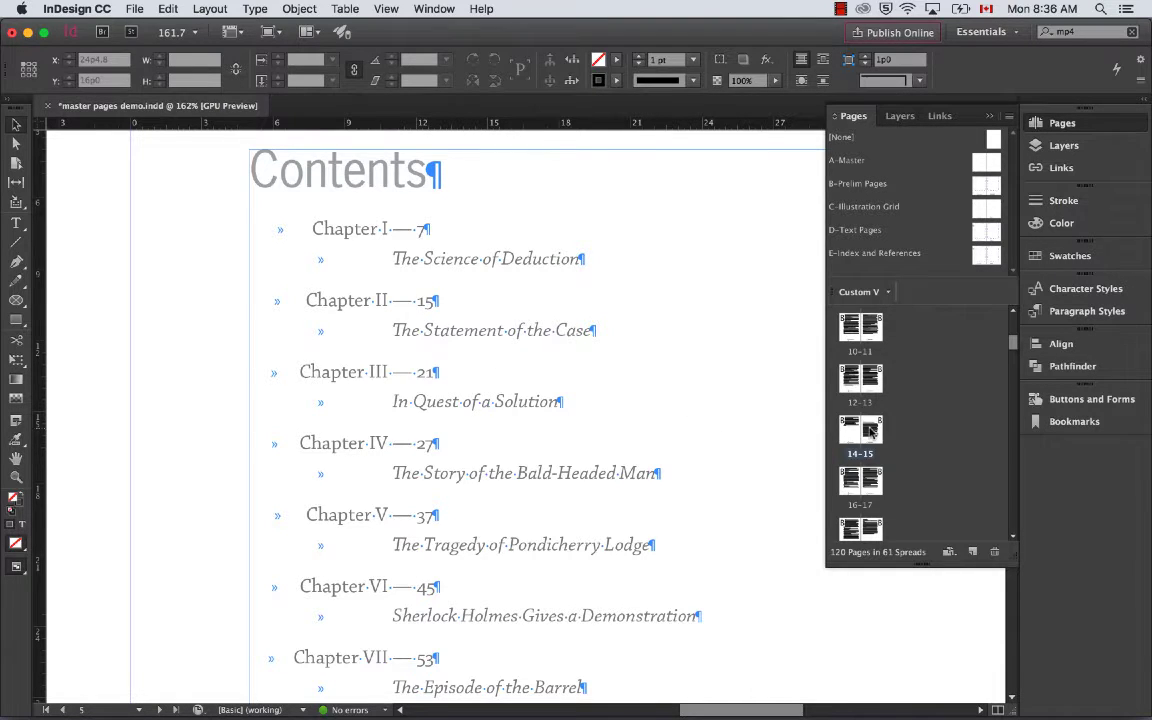
{"action": "double_click", "coordinate": [870, 430]}
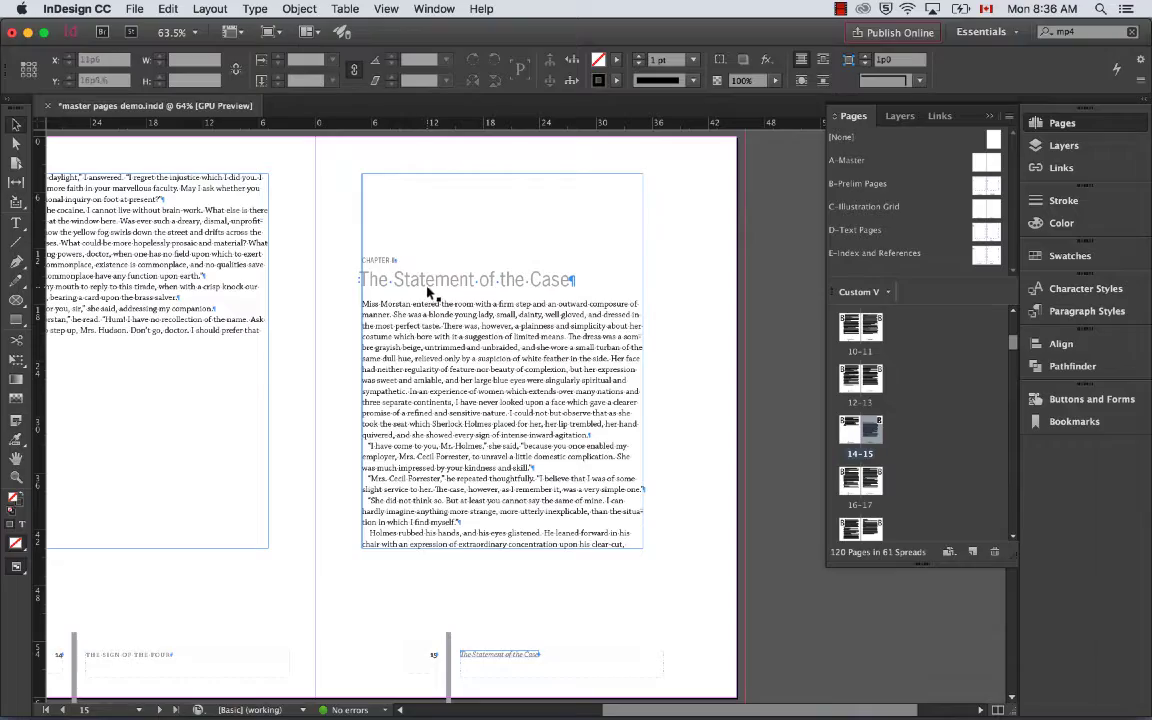
{"action": "scroll", "coordinate": [432, 291], "scroll_direction": "left", "scroll_amount": 2}
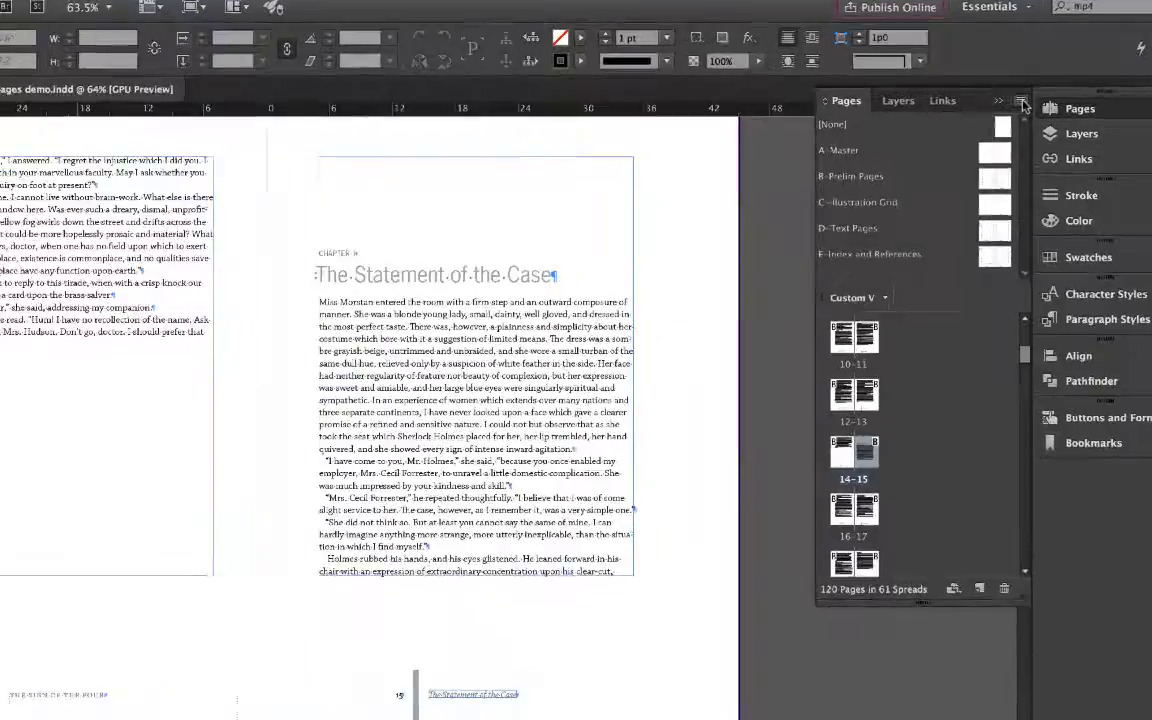
Step: Insert 10 pages after page 14, based on the B-Prelim Pages master
{"action": "left_click", "coordinate": [1009, 116]}
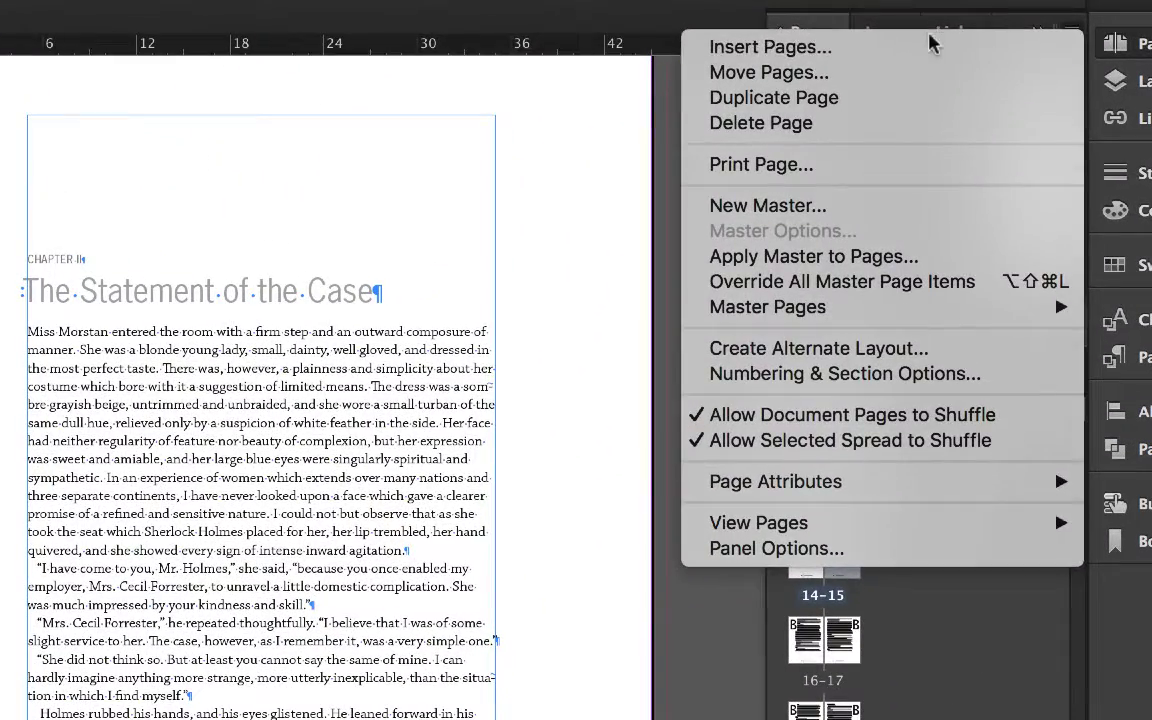
{"action": "left_click", "coordinate": [931, 50]}
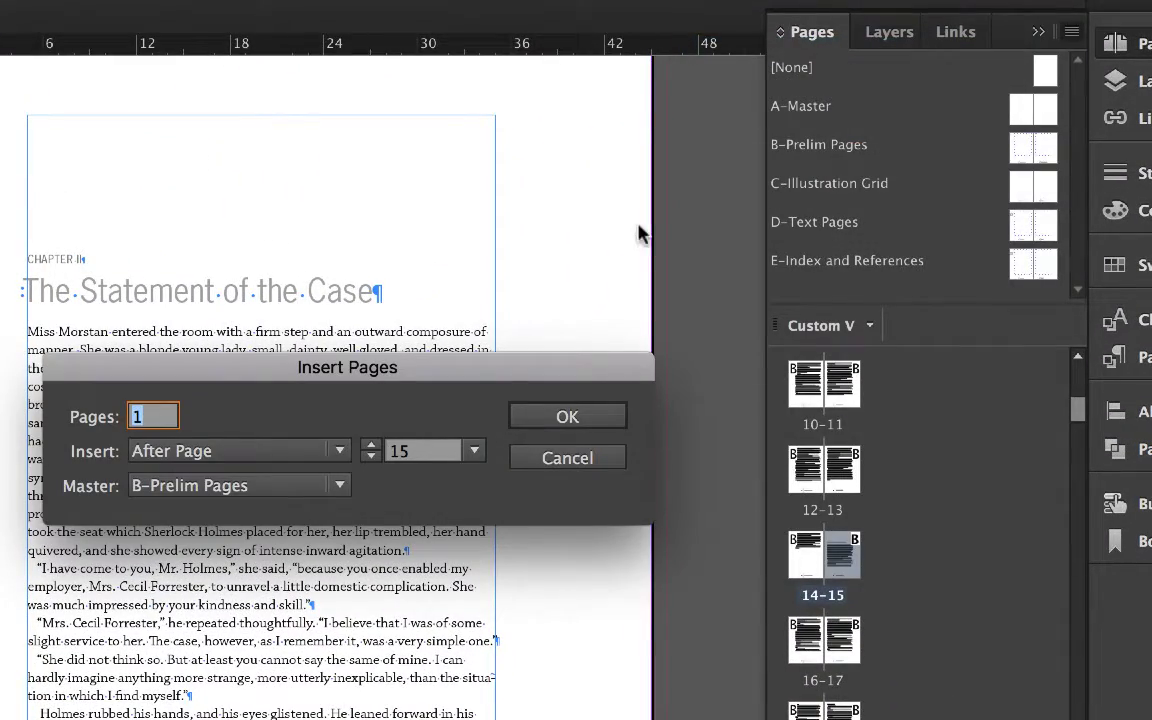
{"action": "type", "text": "10"}
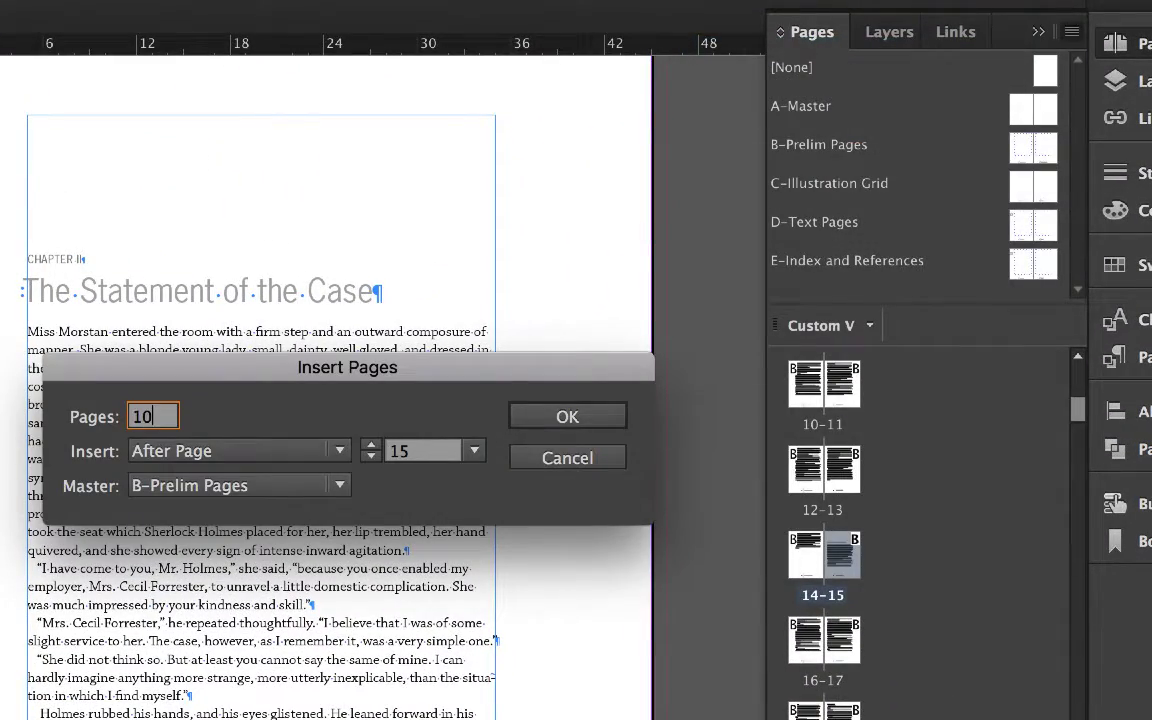
{"action": "double_click", "coordinate": [399, 451]}
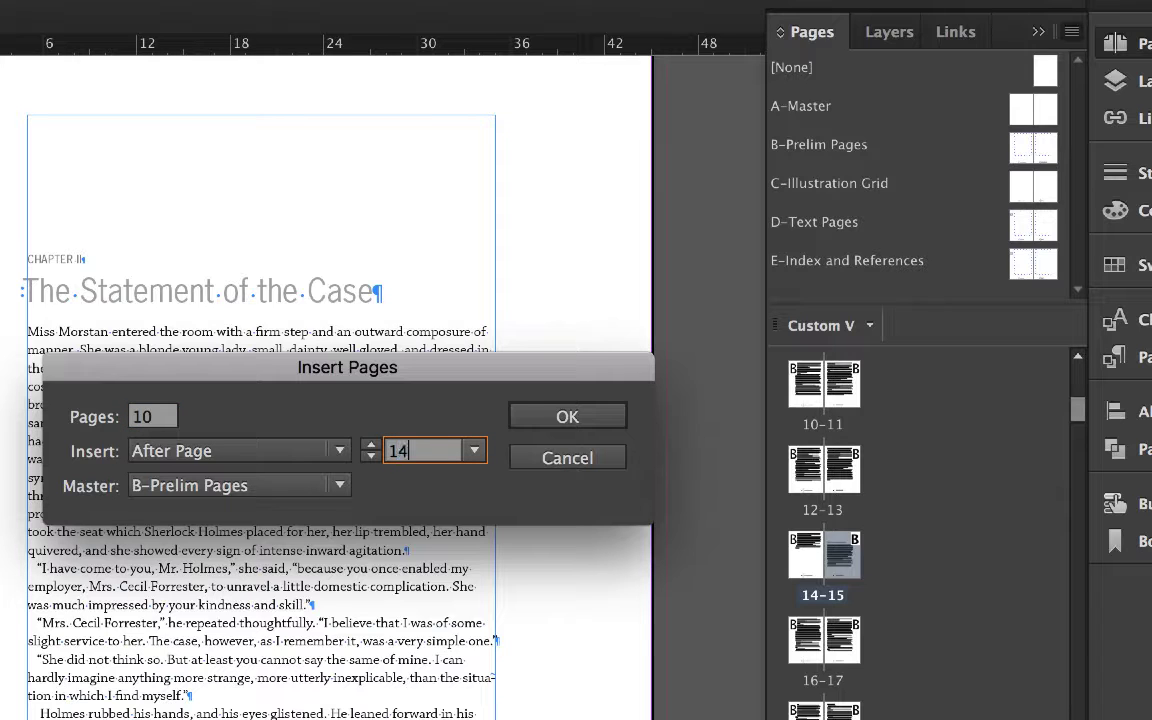
{"action": "type", "text": "14"}
{"action": "left_click", "coordinate": [563, 420]}
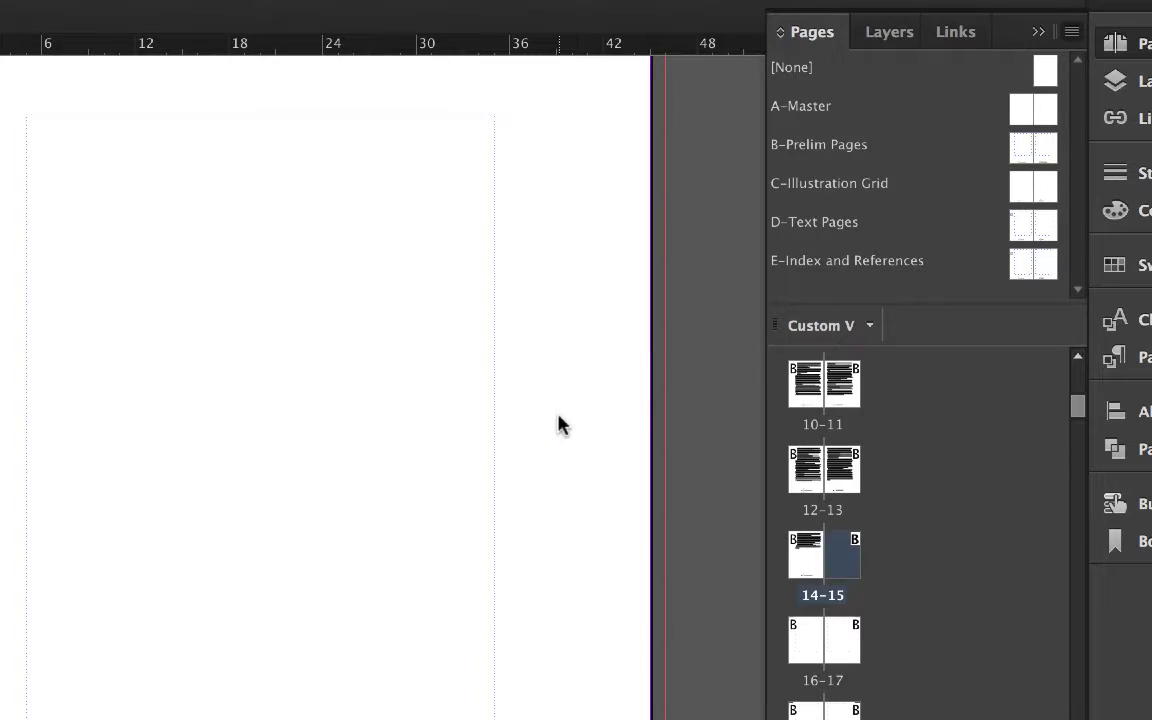
Step: Look through the inserted pages to the Chapter II opening, return to the Contents page and update its table of contents
{"action": "scroll", "coordinate": [895, 580], "scroll_direction": "down", "scroll_amount": 3}
{"action": "scroll", "coordinate": [897, 573], "scroll_direction": "down", "scroll_amount": 5}
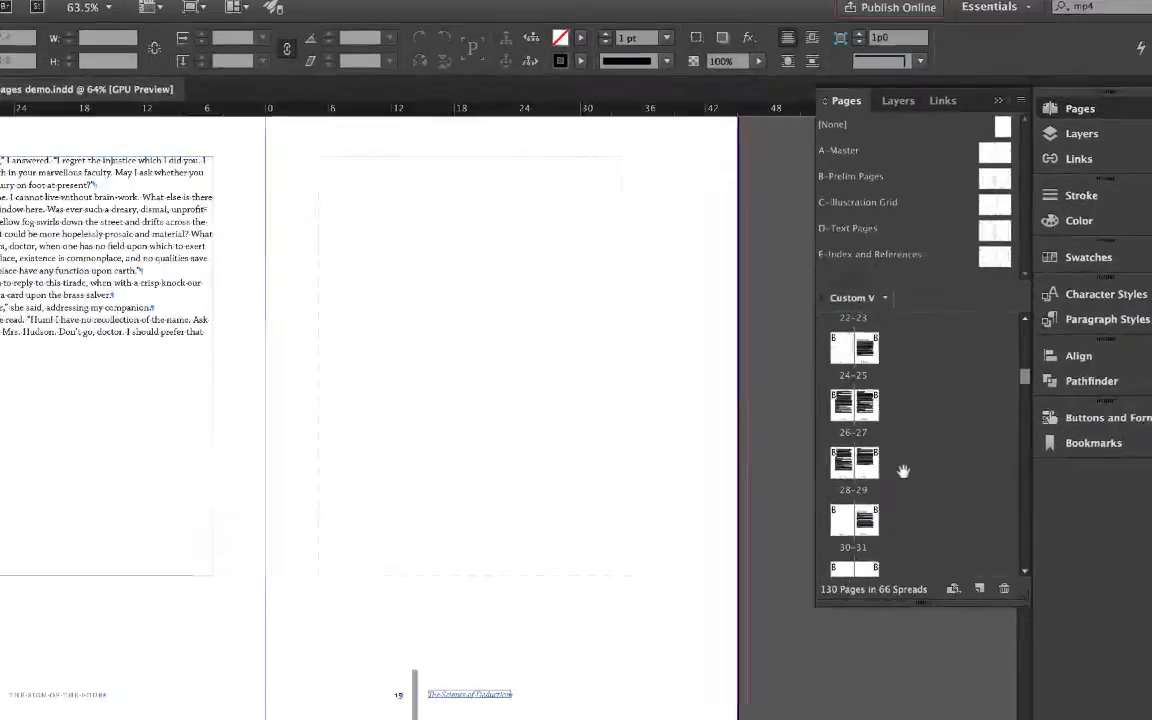
{"action": "scroll", "coordinate": [536, 605], "scroll_direction": "down", "scroll_amount": 5}
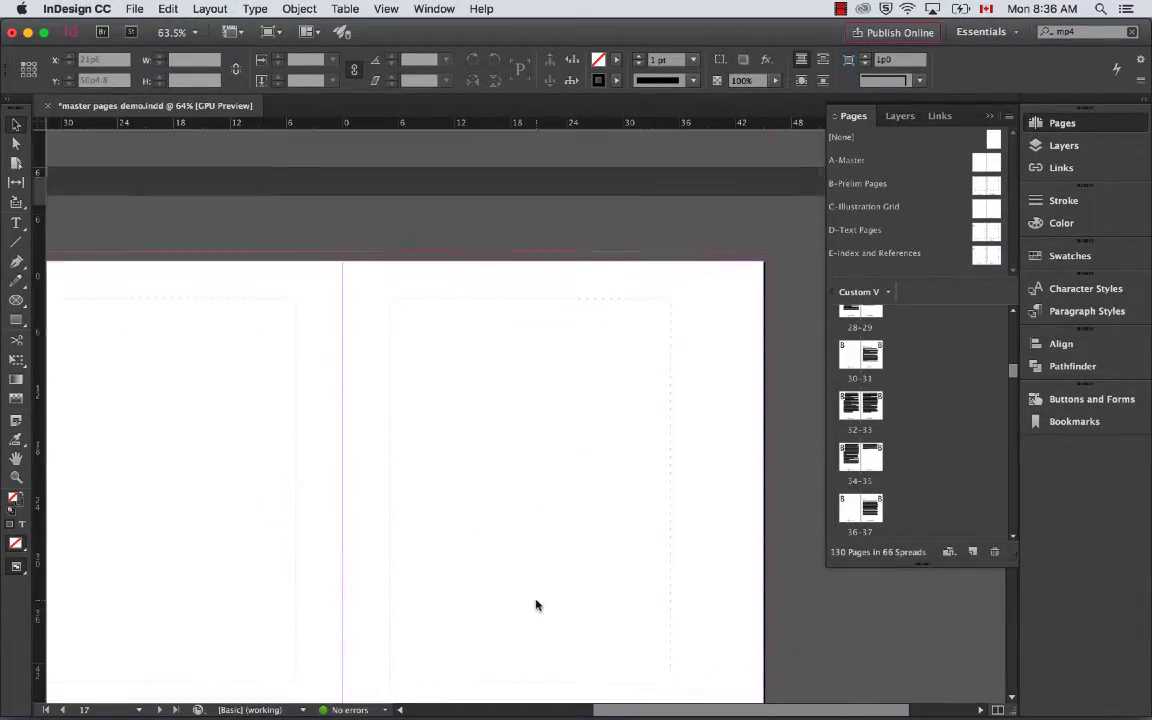
{"action": "scroll", "coordinate": [536, 605], "scroll_direction": "down", "scroll_amount": 15}
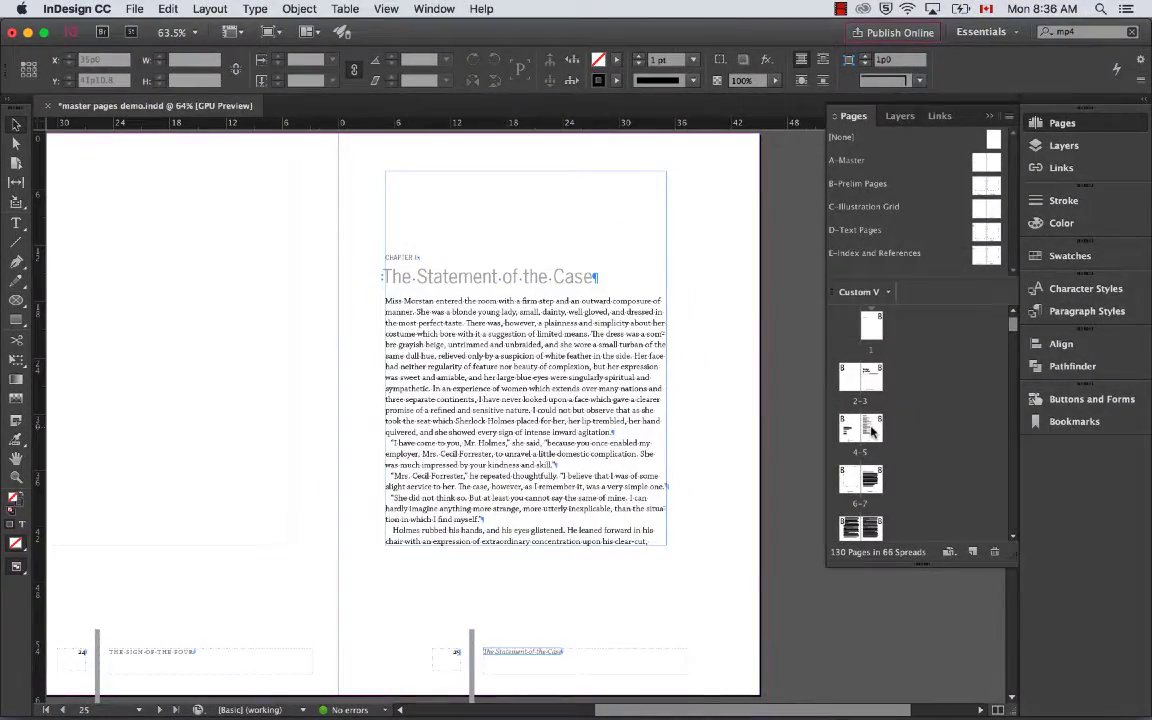
{"action": "double_click", "coordinate": [873, 430]}
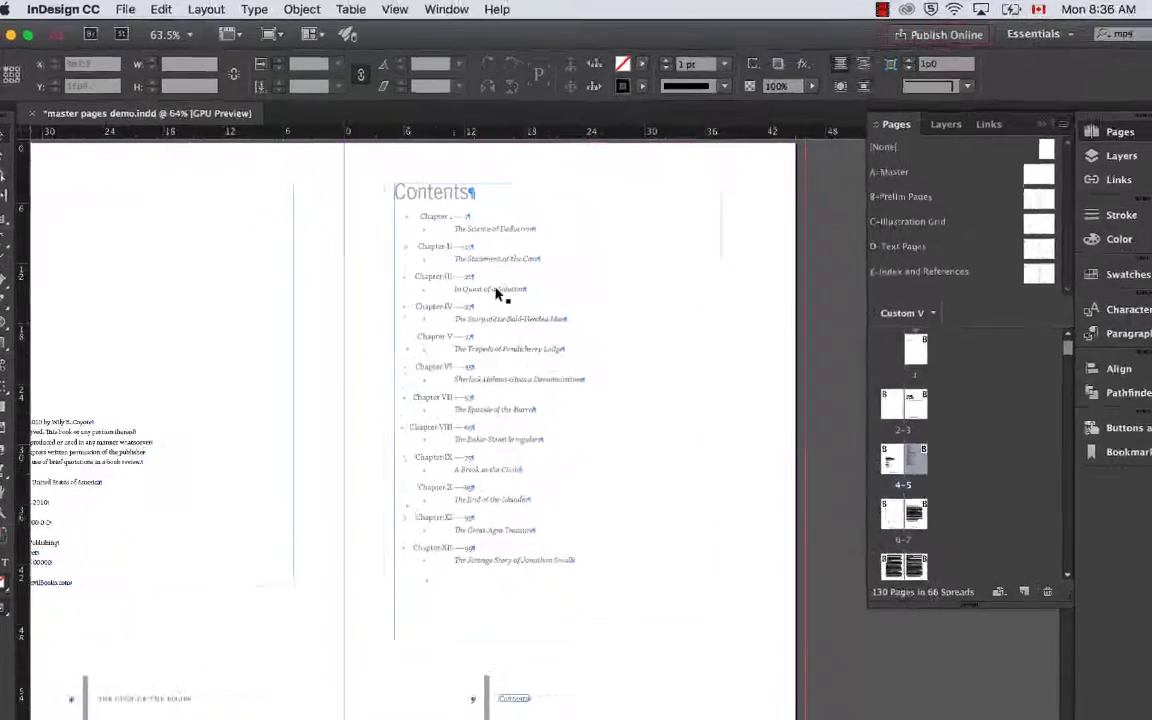
{"action": "left_click", "coordinate": [497, 292]}
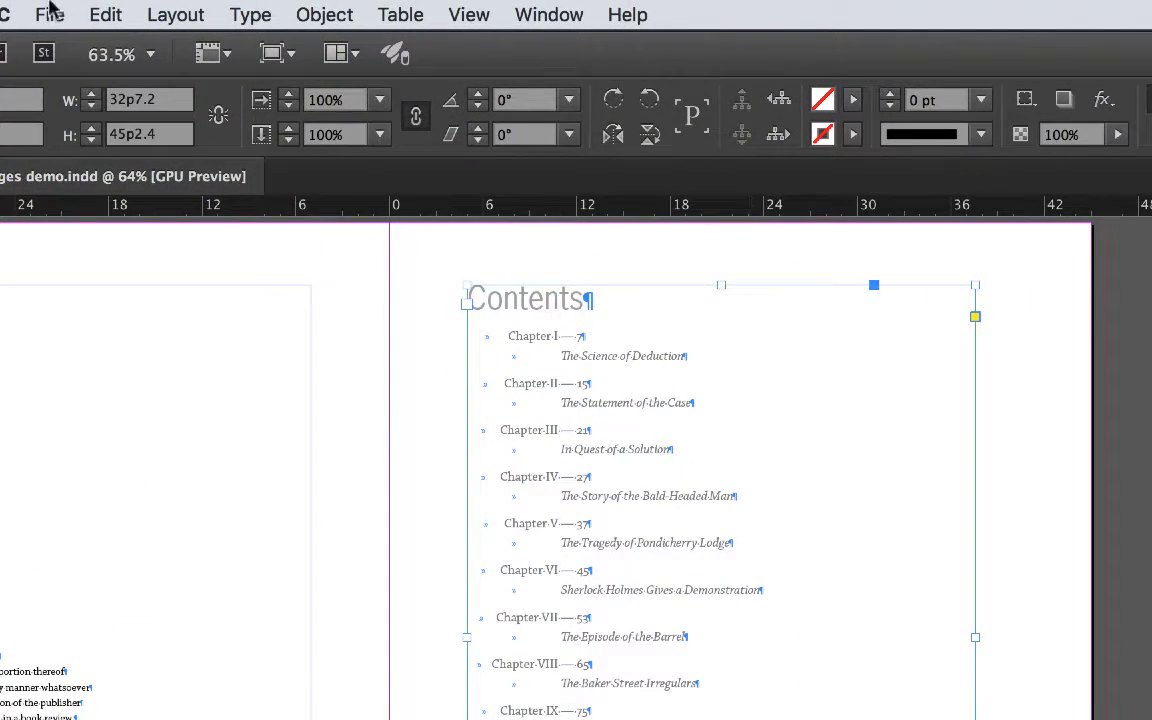
{"action": "left_click", "coordinate": [175, 14]}
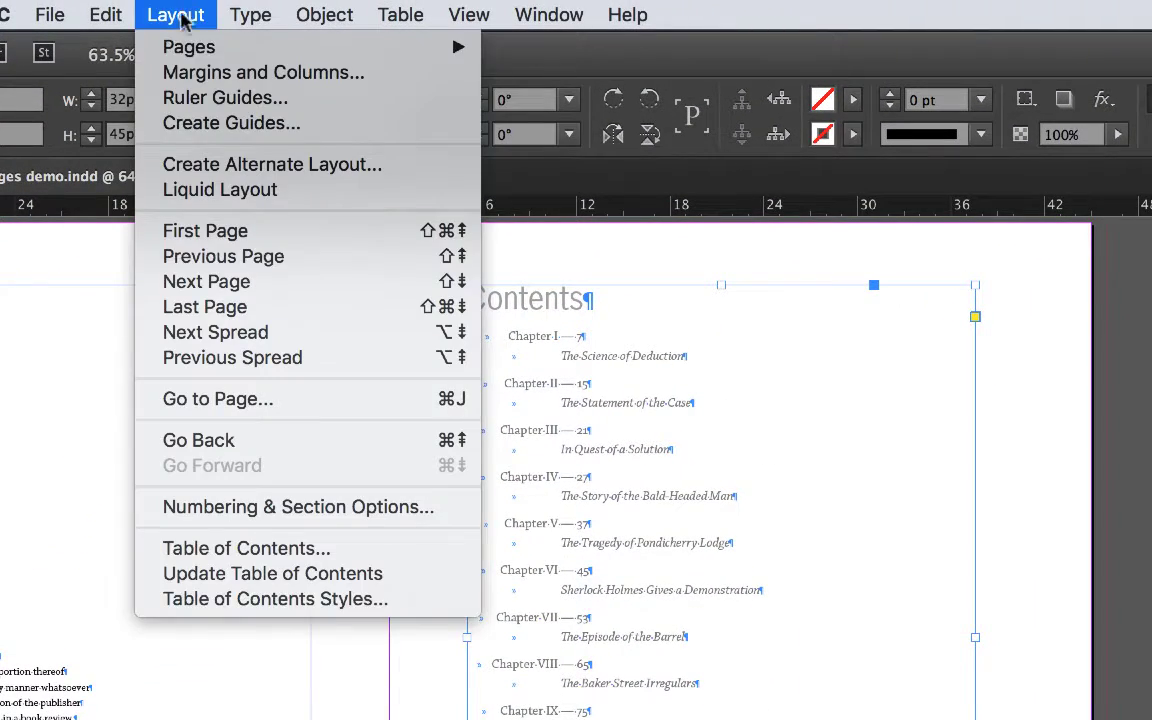
{"action": "left_click", "coordinate": [203, 575]}
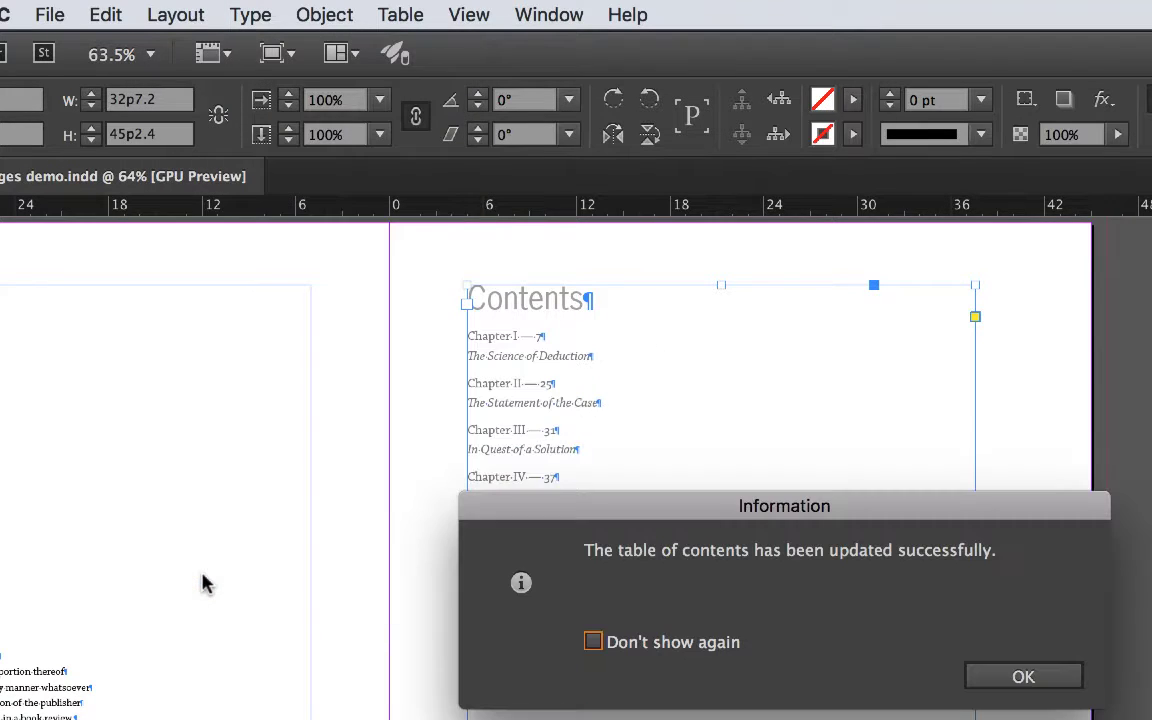
{"action": "left_click", "coordinate": [1021, 677]}
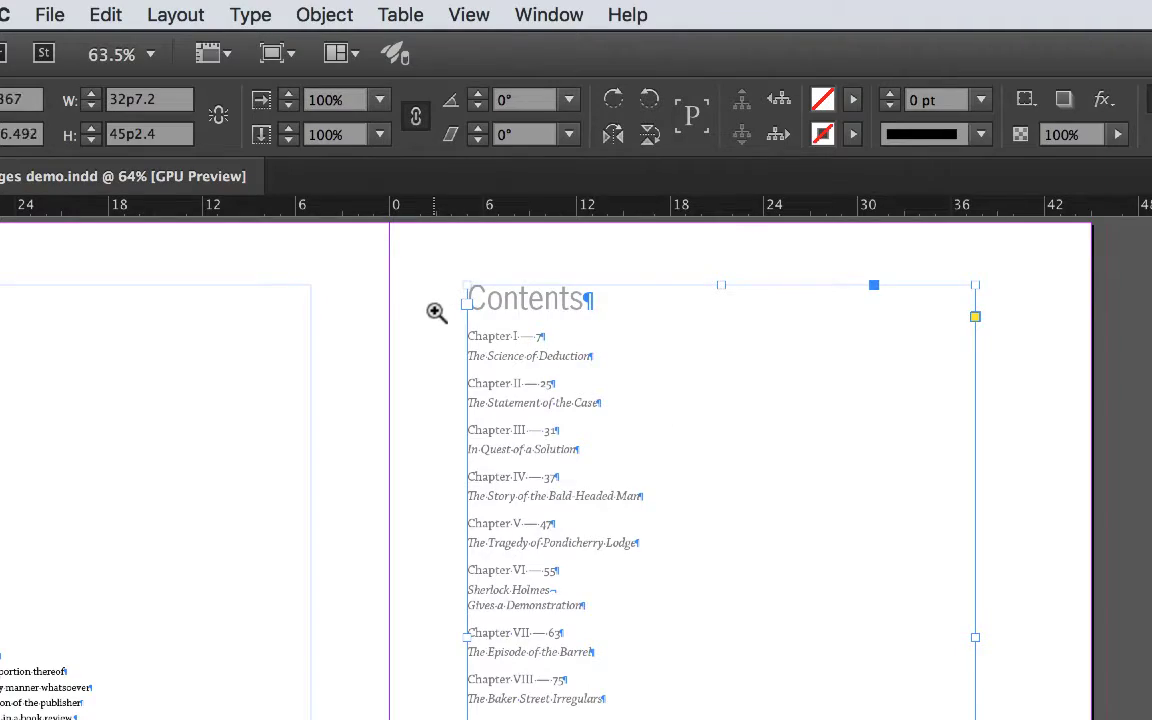
Step: Insert a tab before the Chapter I and Chapter II entries and before each of their titles in the contents
{"action": "left_click_drag", "start_coordinate": [437, 311], "coordinate": [792, 653]}
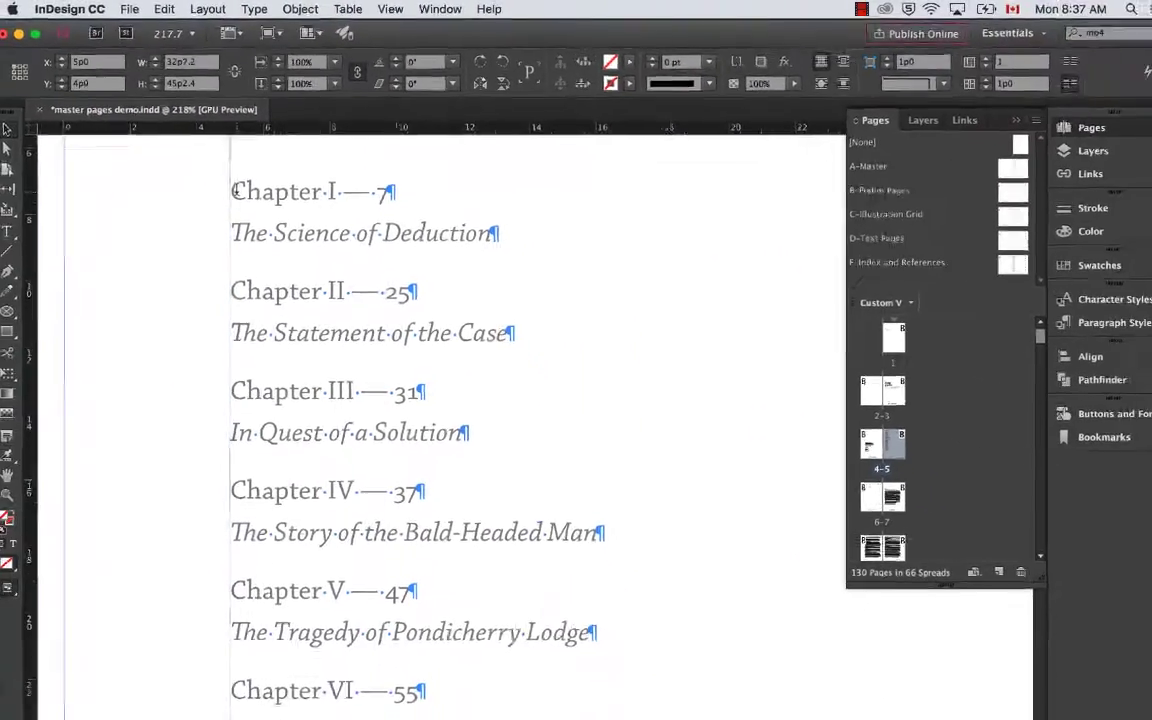
{"action": "double_click", "coordinate": [233, 190]}
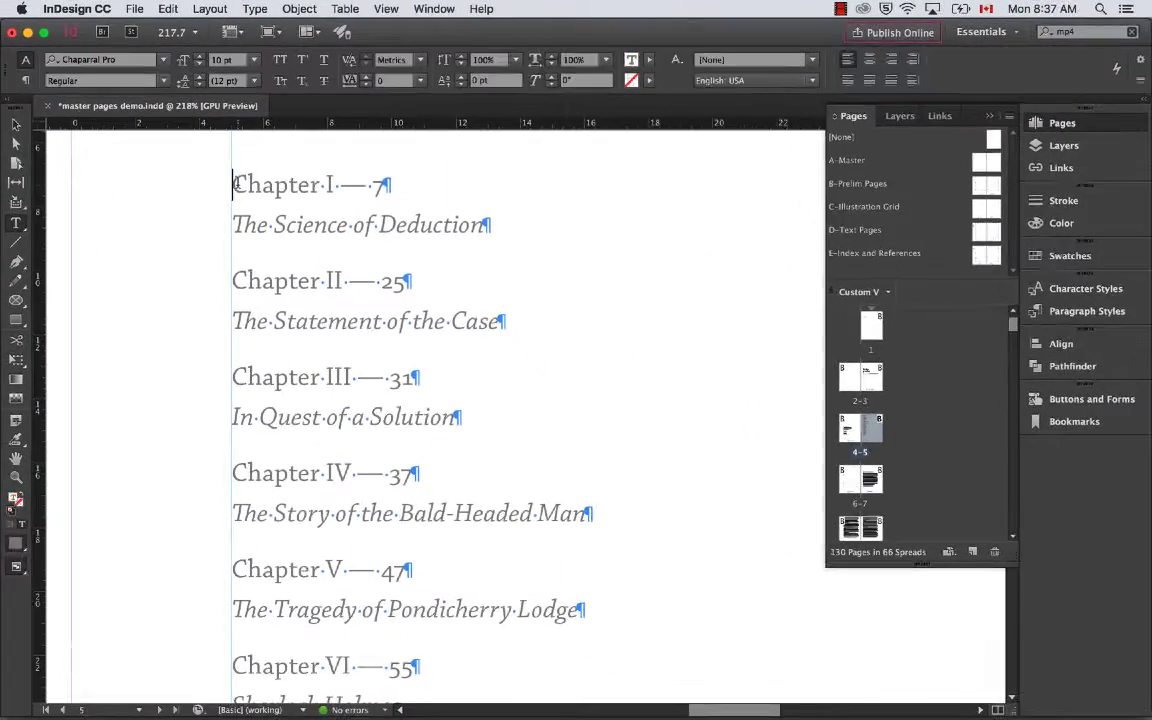
{"action": "key", "text": "Tab"}
{"action": "left_click", "coordinate": [236, 225]}
{"action": "key", "text": "Tab"}
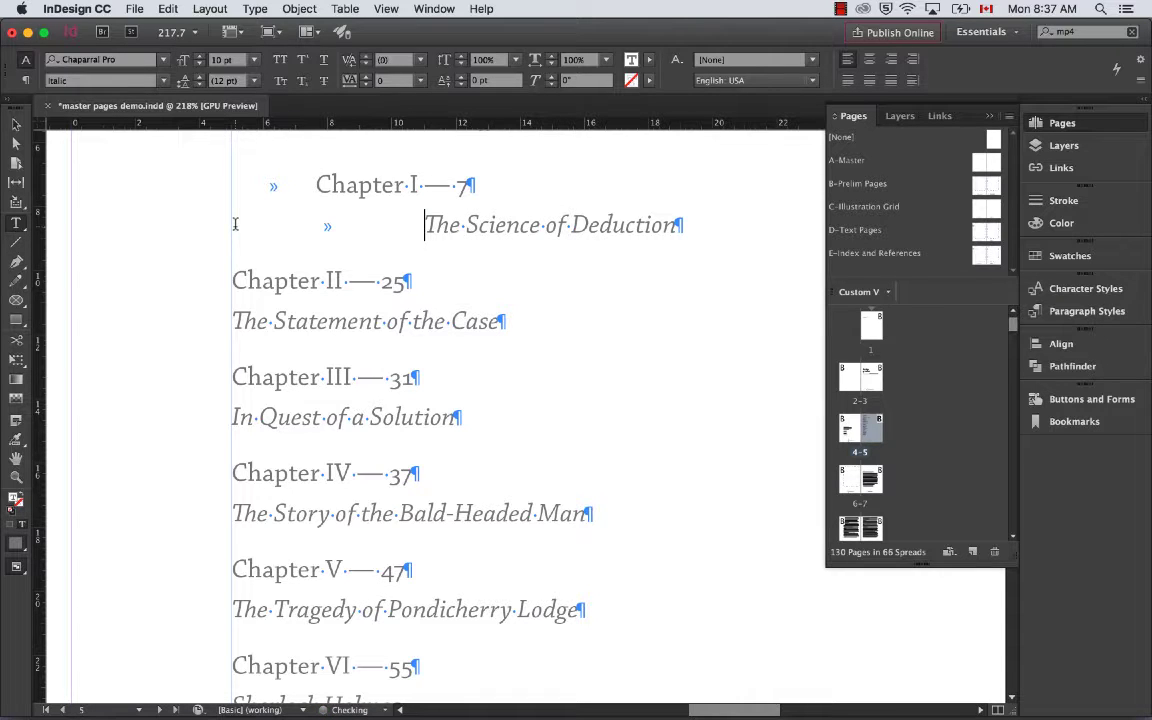
{"action": "left_click", "coordinate": [235, 281]}
{"action": "key", "text": "Tab"}
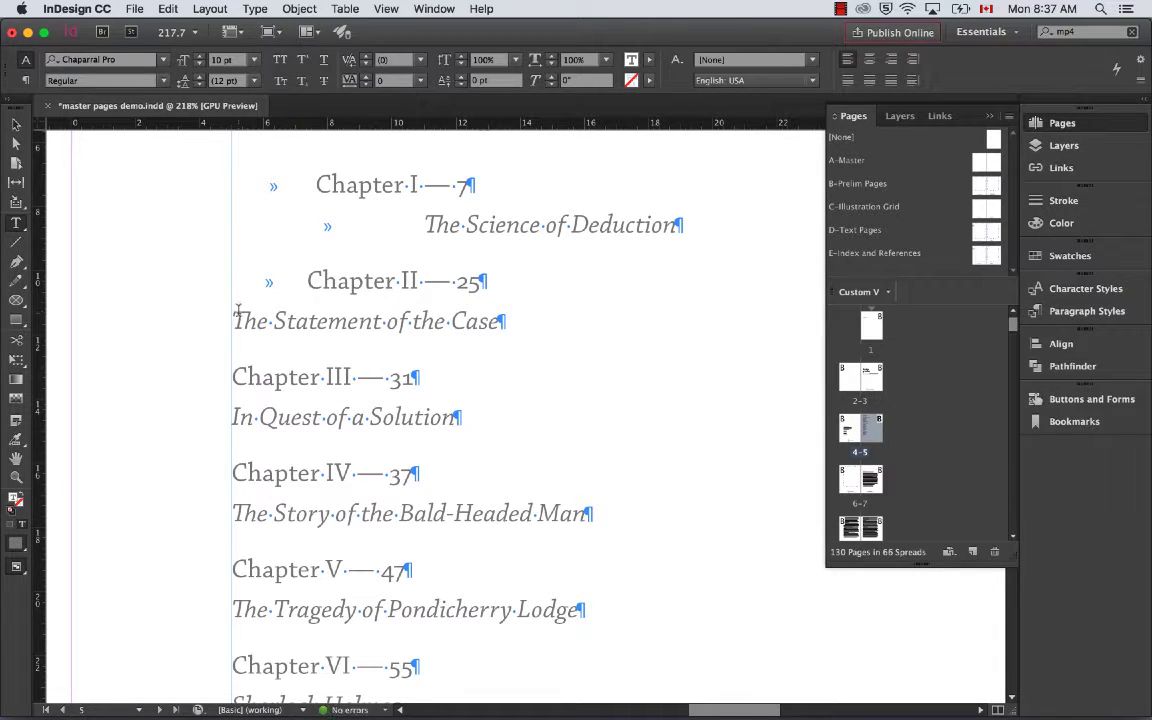
{"action": "left_click", "coordinate": [235, 320]}
{"action": "key", "text": "Tab"}
Step: Insert a tab before the Chapter III and Chapter IV entries and before each of their titles
{"action": "left_click", "coordinate": [232, 376]}
{"action": "key", "text": "Tab"}
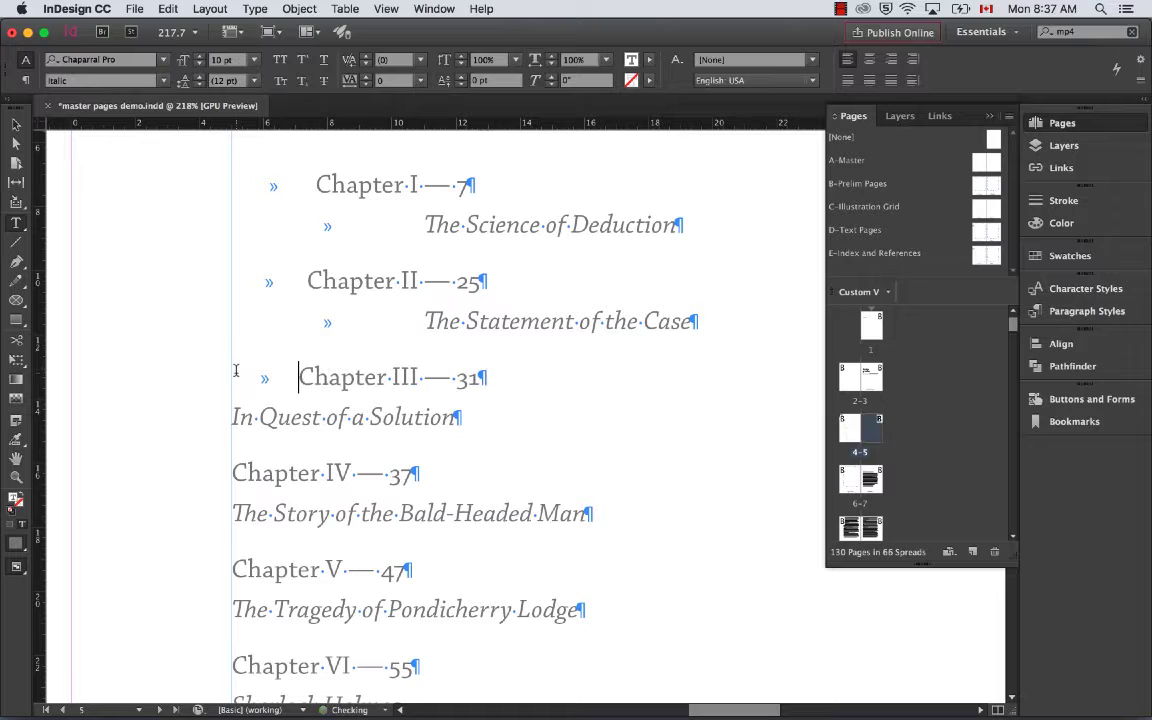
{"action": "left_click", "coordinate": [234, 417]}
{"action": "key", "text": "Tab"}
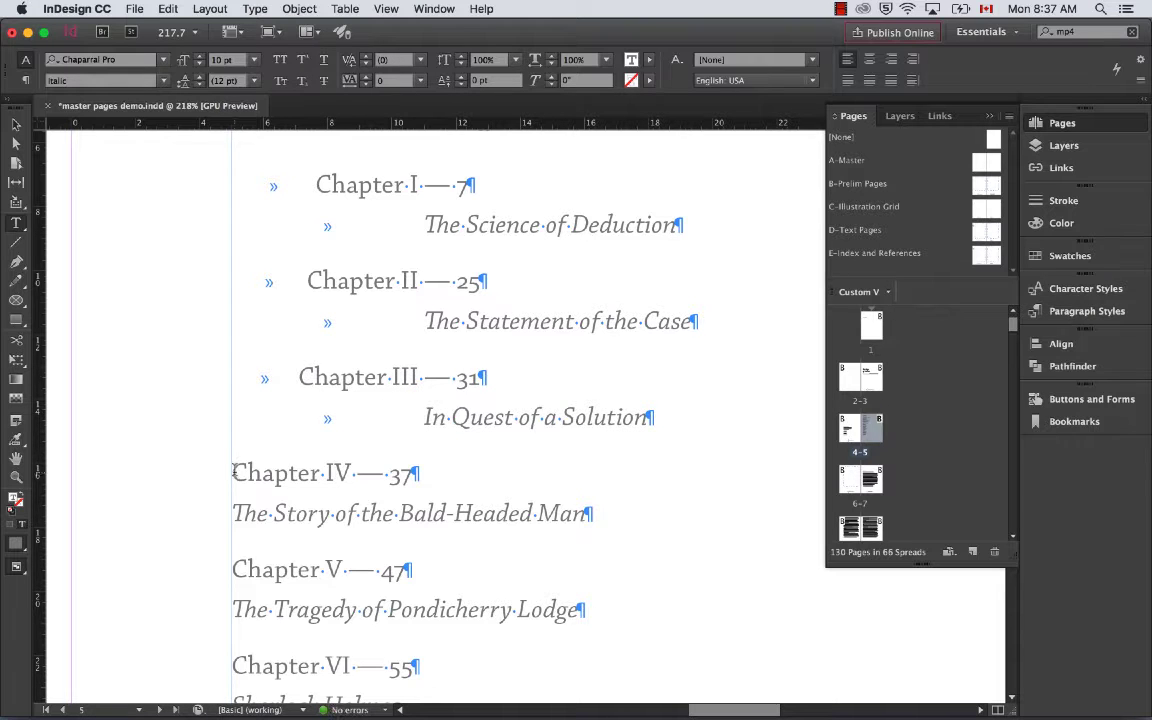
{"action": "left_click", "coordinate": [233, 472]}
{"action": "key", "text": "Tab"}
{"action": "left_click", "coordinate": [235, 511]}
{"action": "key", "text": "Tab"}
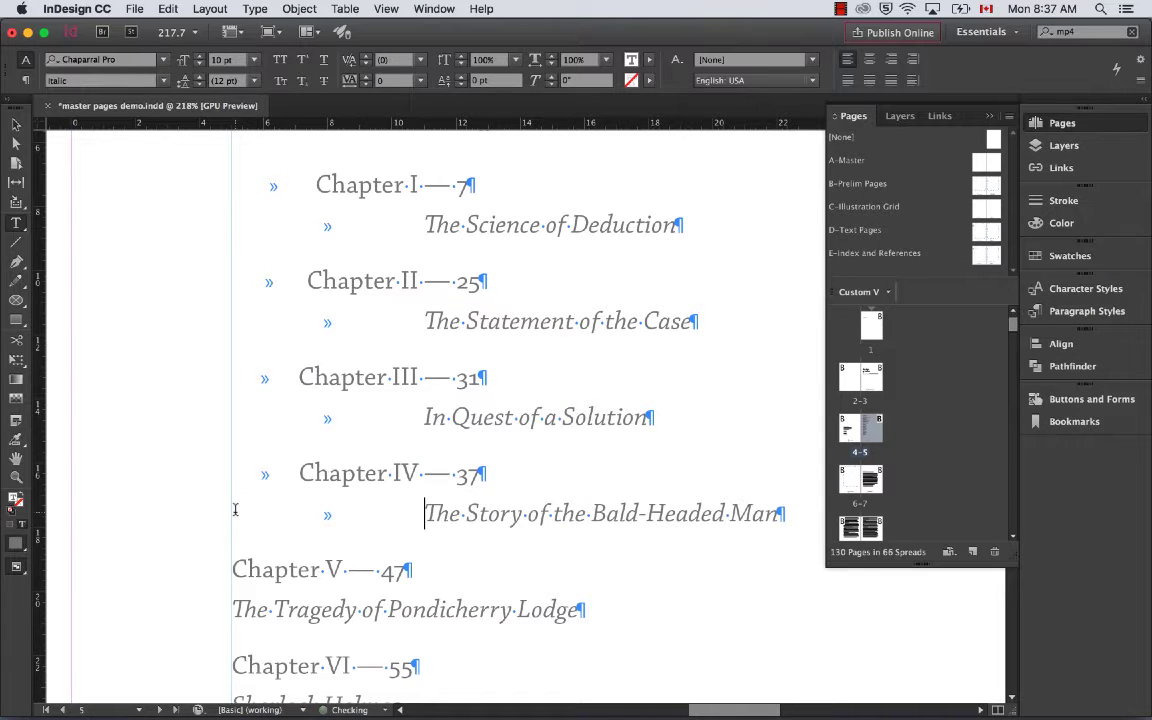
Step: Insert a tab before the Chapter V entry and before its title, The Tragedy of Pondicherry Lodge
{"action": "left_click", "coordinate": [235, 569]}
{"action": "key", "text": "Tab"}
{"action": "left_click", "coordinate": [236, 609]}
{"action": "key", "text": "Tab"}
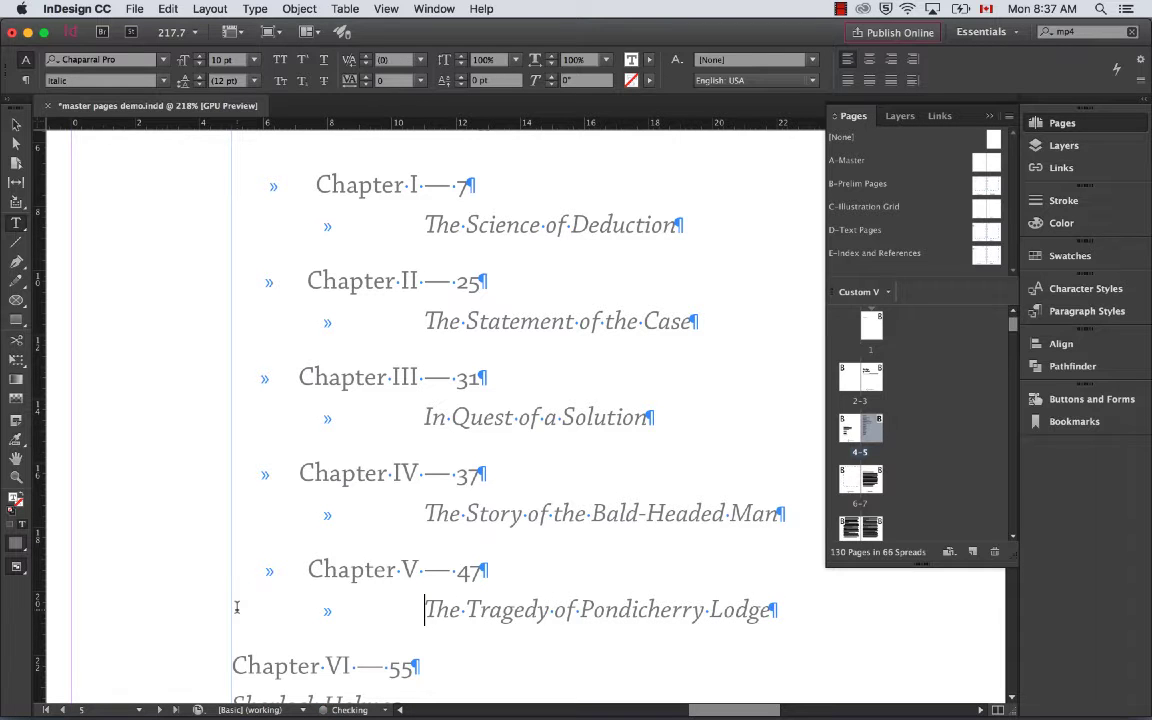